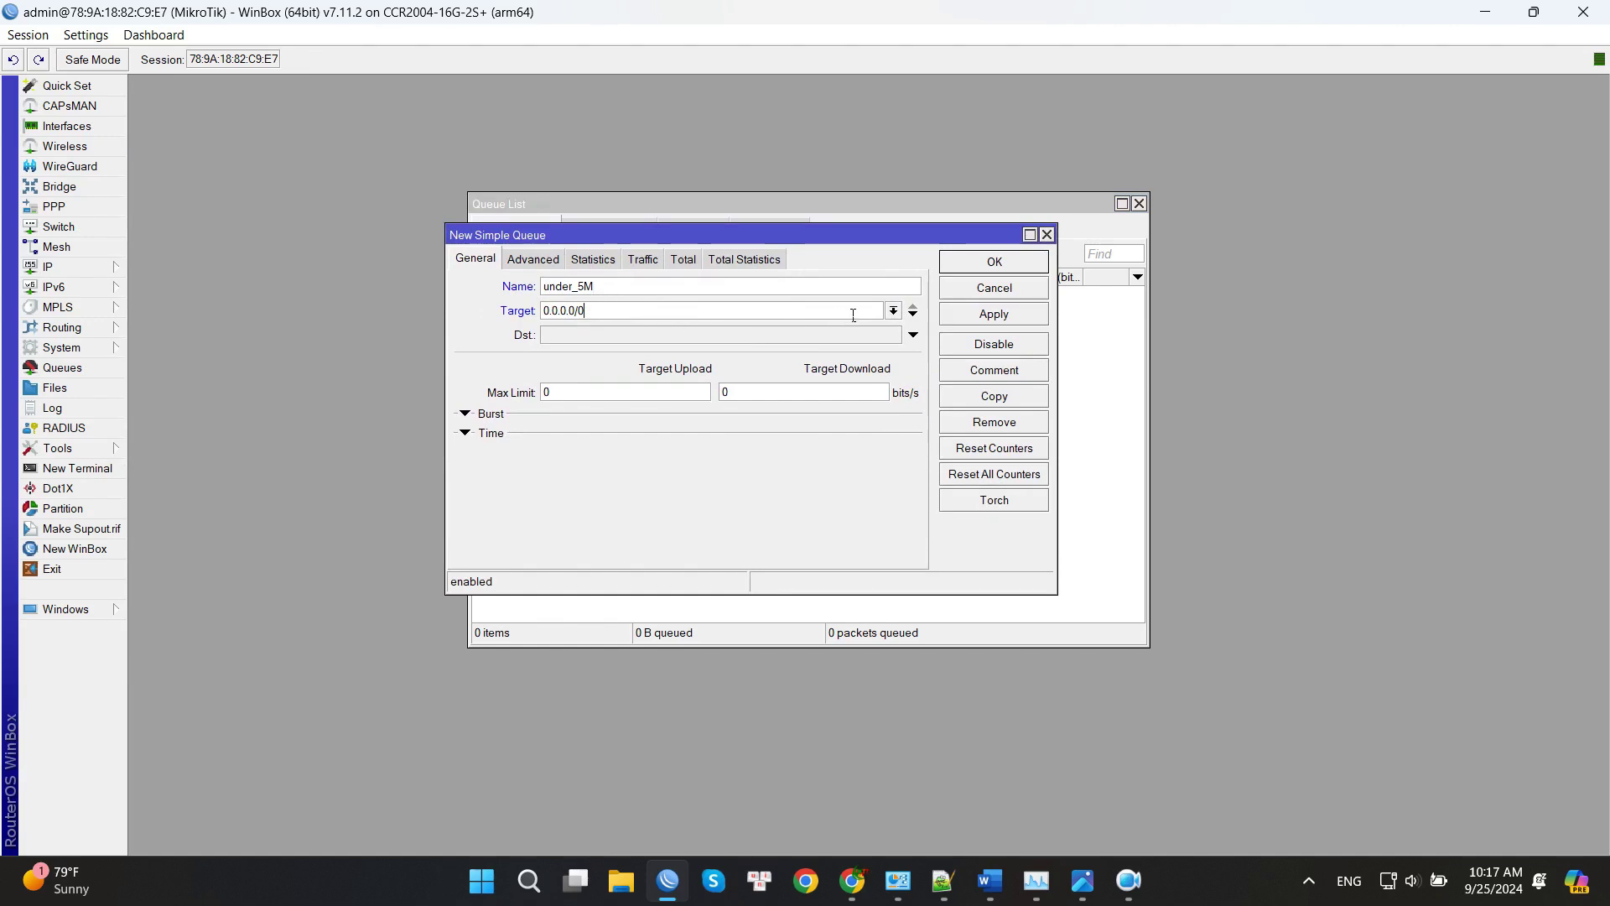
# - Consult the topology.png network diagram and set the new simple queue's target to 192.168.1.0/24
pyautogui.click(893, 311)
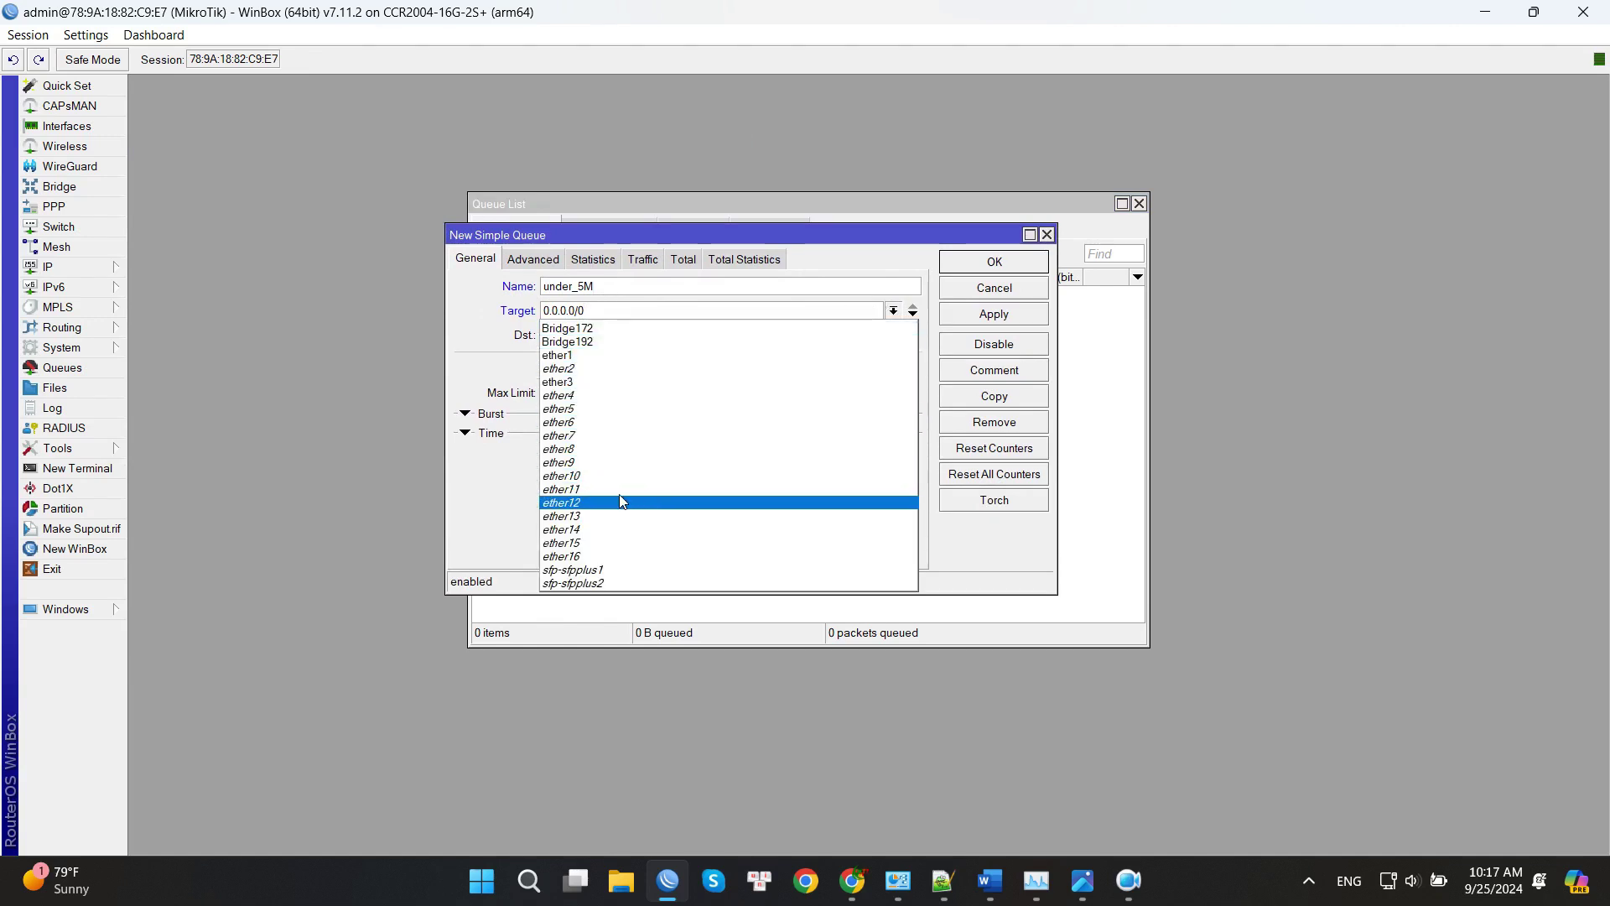
pyautogui.click(893, 311)
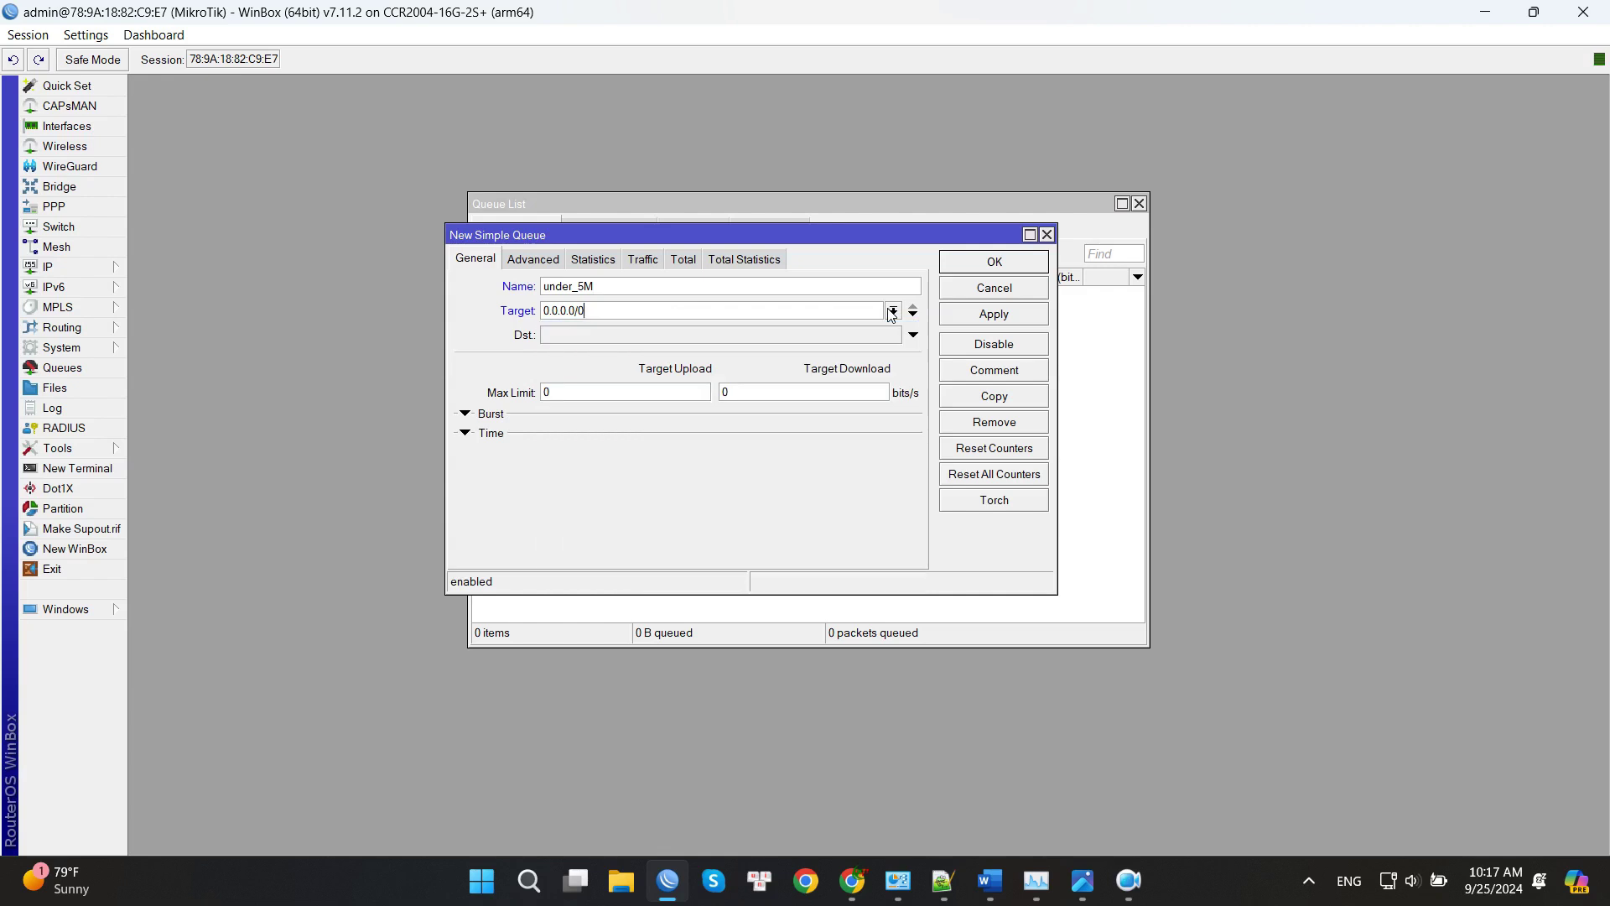
pyautogui.click(1083, 880)
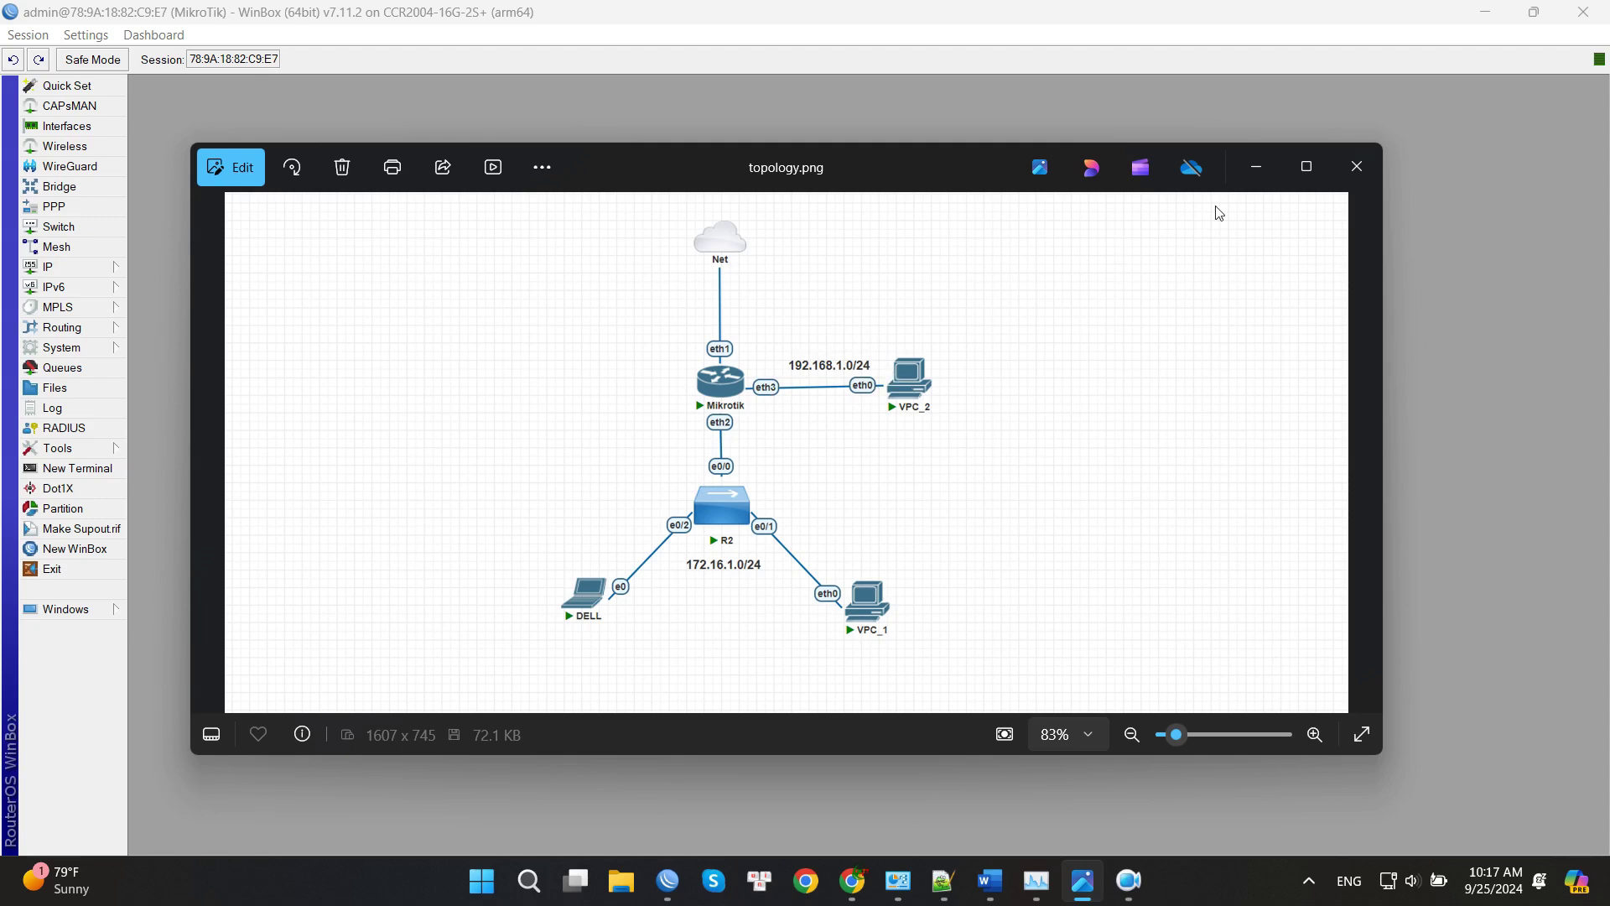
pyautogui.click(1256, 176)
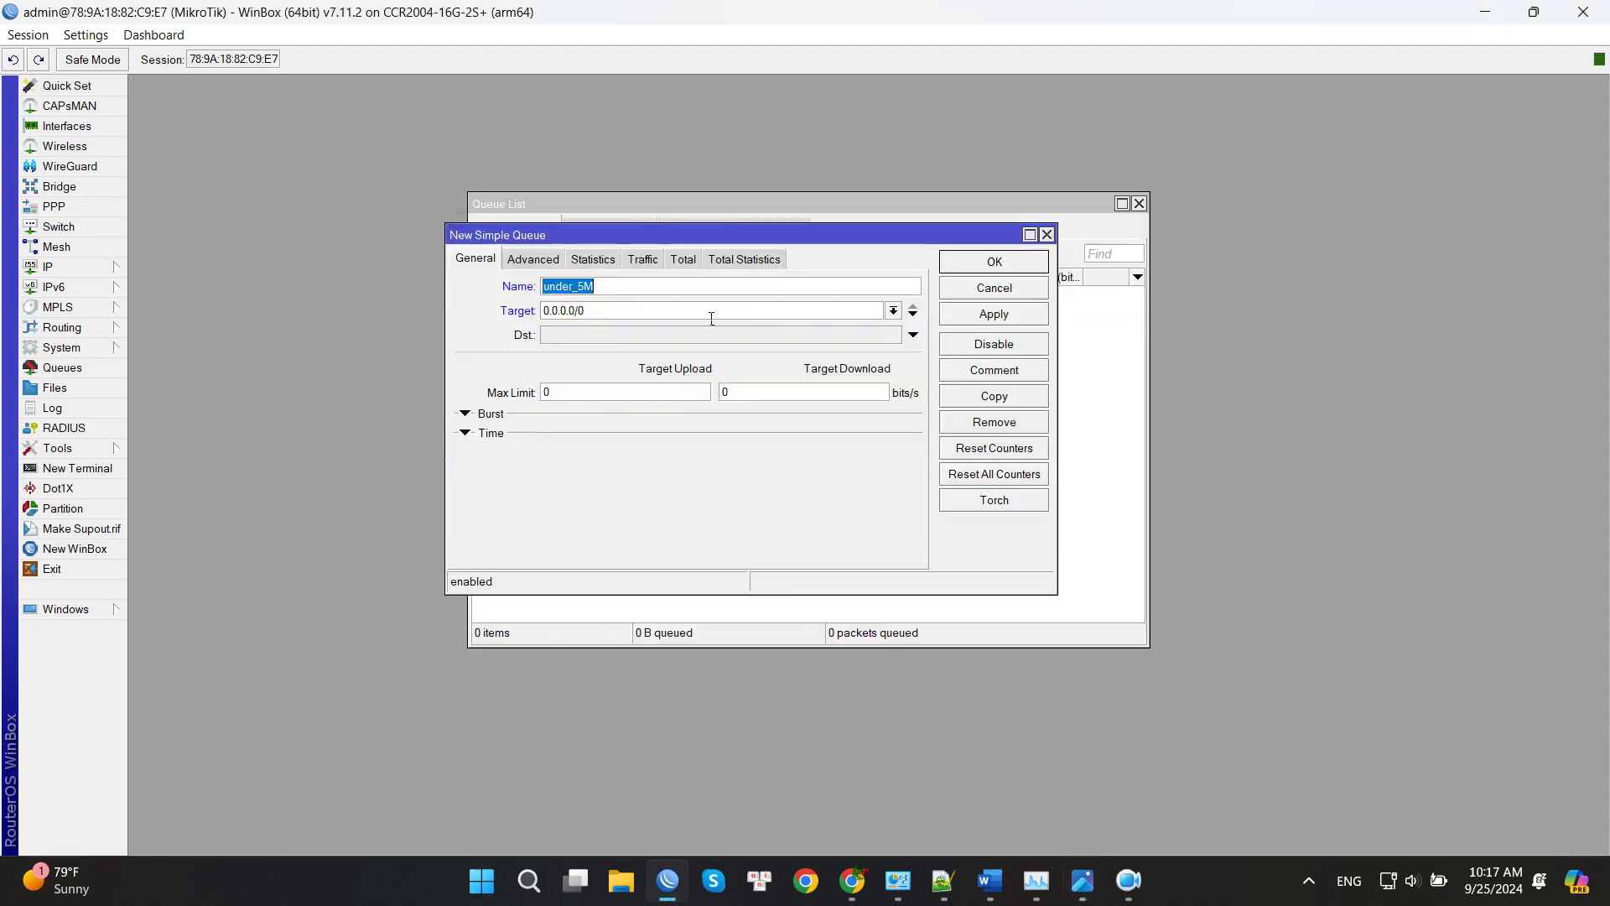
pyautogui.click(639, 312)
pyautogui.hotkey('ctrl', 'a')
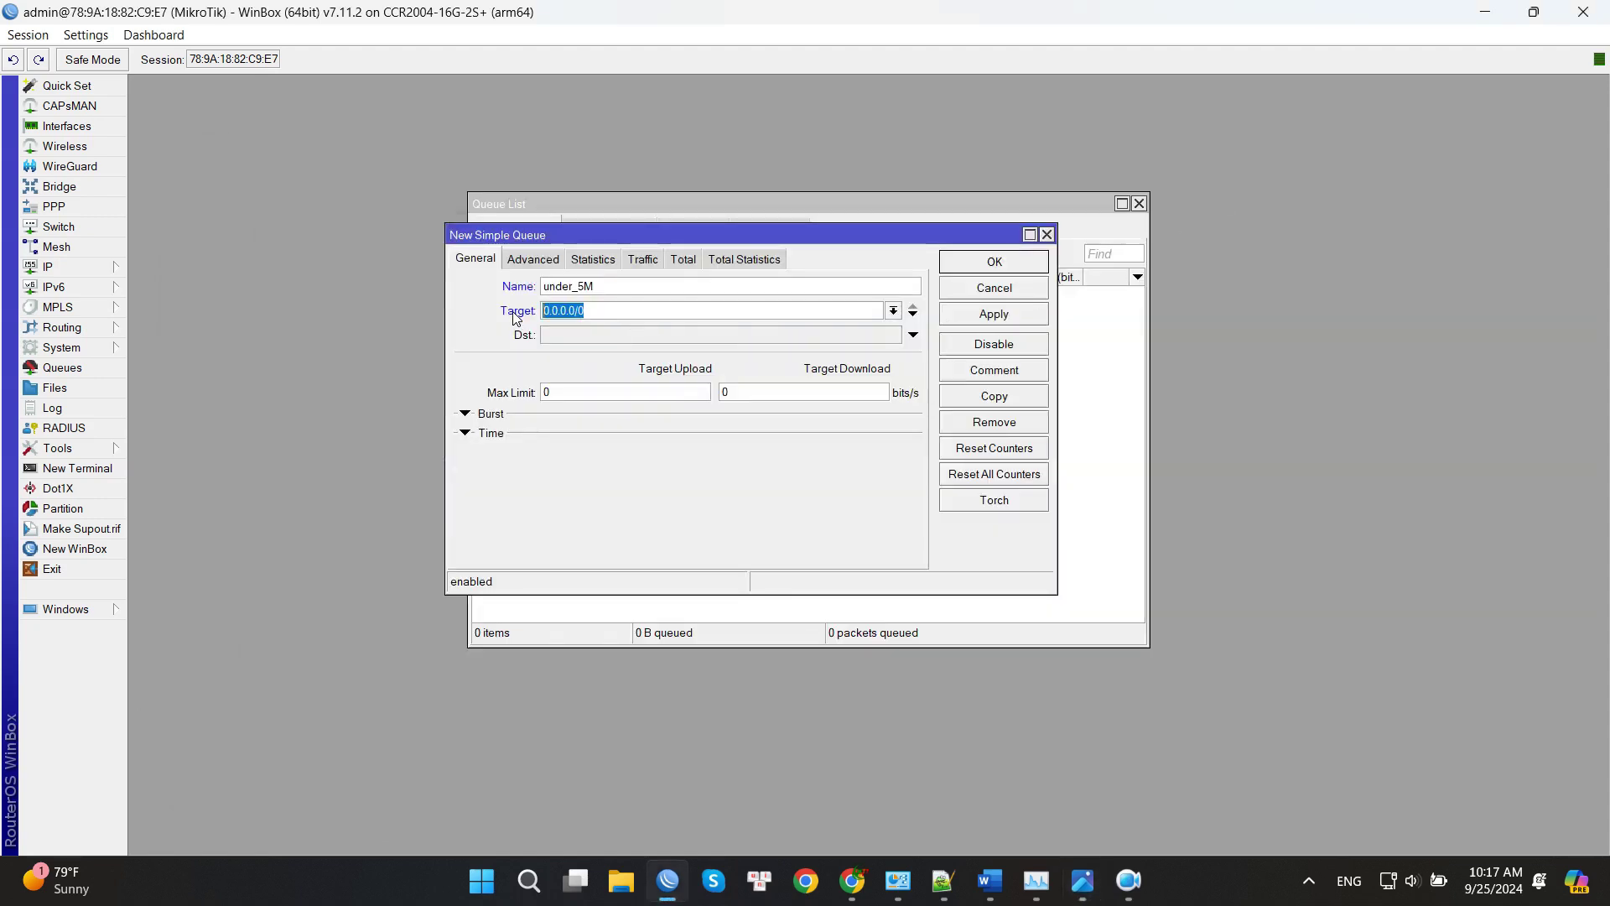
pyautogui.write('192.168')
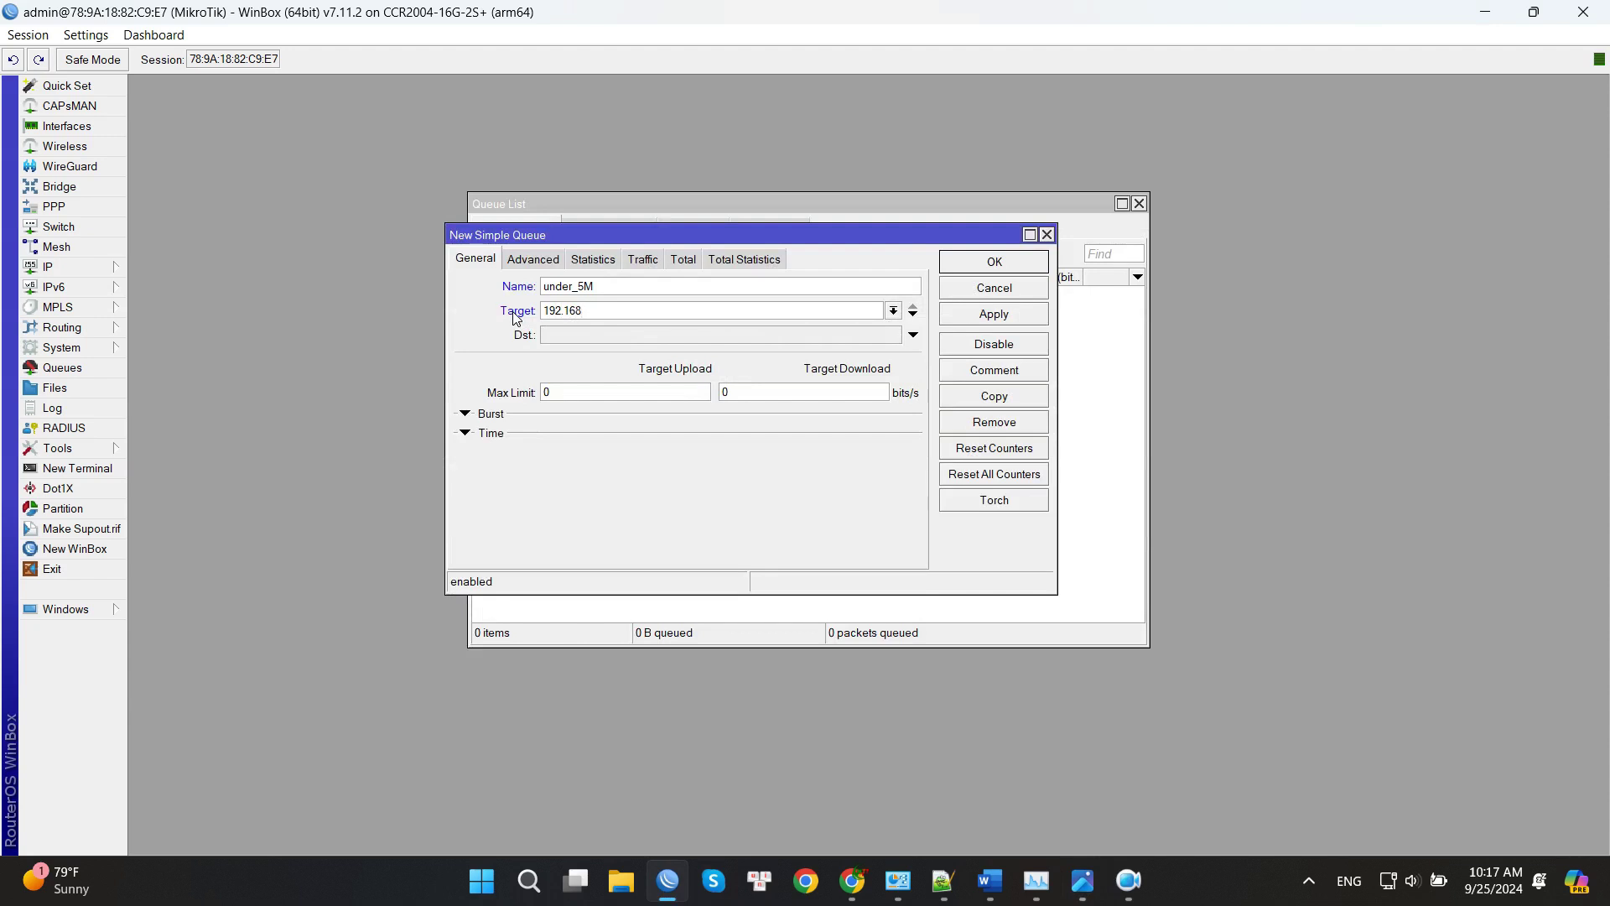
pyautogui.write('.1.0/24')
# - Set the queue's max limit to 2M for target upload and 5M for target download
pyautogui.moveTo(577, 402); pyautogui.dragTo(529, 401)
pyautogui.write('2M')
pyautogui.moveTo(753, 397); pyautogui.dragTo(712, 397)
pyautogui.write('M')
pyautogui.press('Home')
pyautogui.write('5')
# - Set the queue's active time range from 08:00:00 to 17:30:00
pyautogui.click(477, 415)
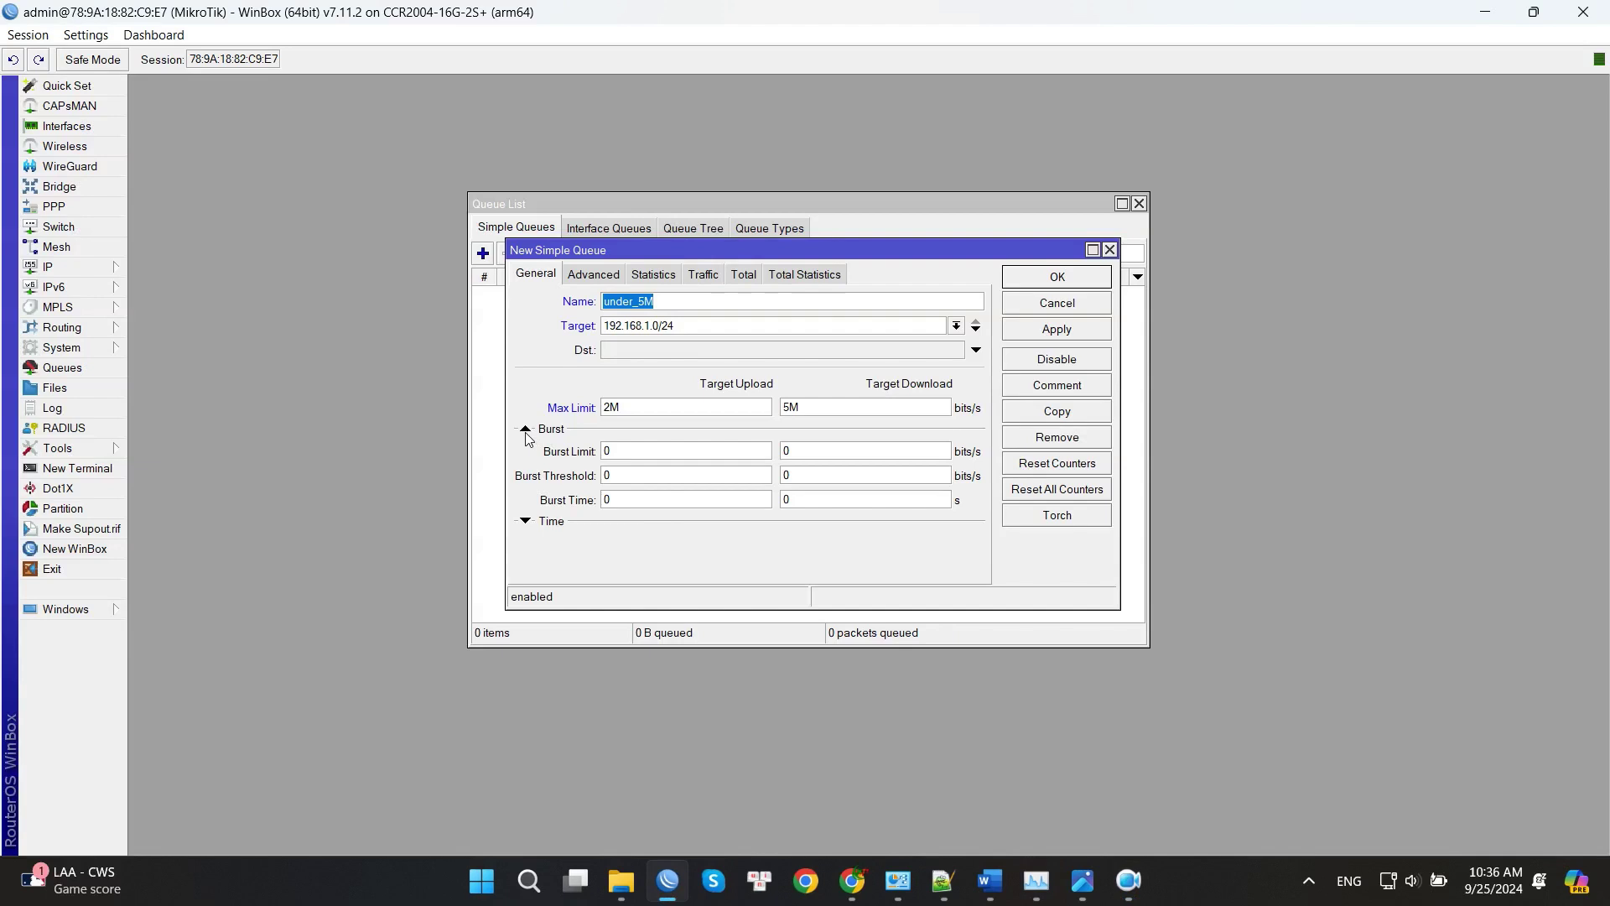
pyautogui.click(525, 431)
pyautogui.click(527, 448)
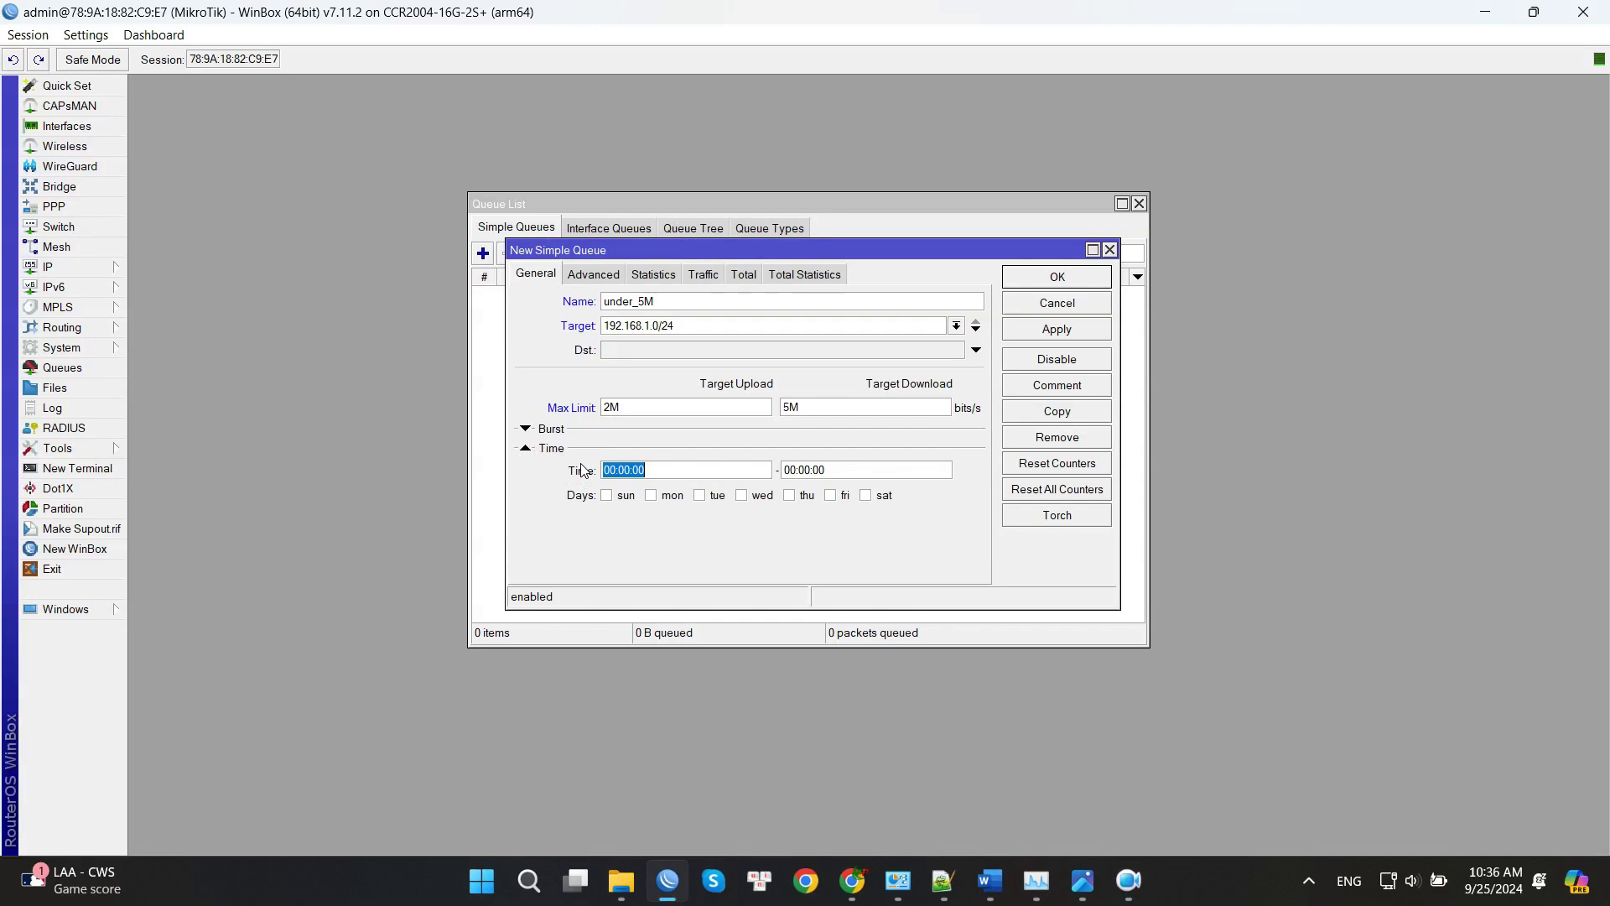
pyautogui.click(620, 474)
pyautogui.press('BackSpace')
pyautogui.write('8')
pyautogui.press('BackSpace')
pyautogui.press('BackSpace')
pyautogui.write('71')
pyautogui.press('BackSpace')
pyautogui.write('3')
# - Make the queue active on Monday through Friday and save it
pyautogui.click(700, 496)
pyautogui.click(743, 495)
pyautogui.click(807, 496)
pyautogui.click(831, 495)
pyautogui.click(1048, 334)
pyautogui.click(1072, 285)
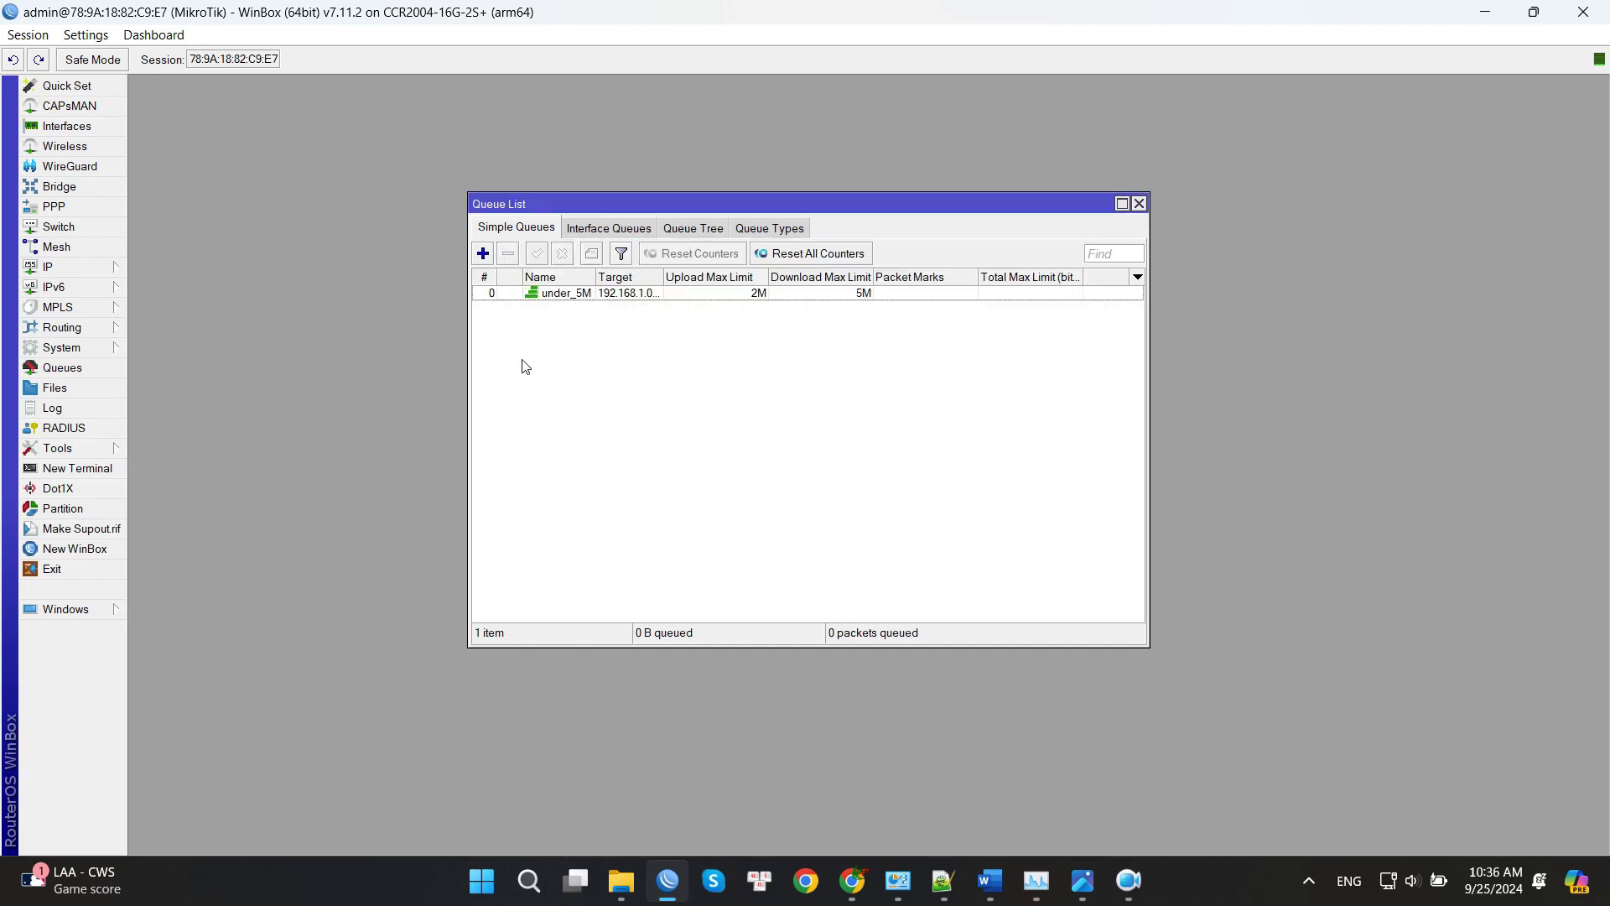
# - Check the router's system clock time, date and time zone, then close the clock settings
pyautogui.click(107, 346)
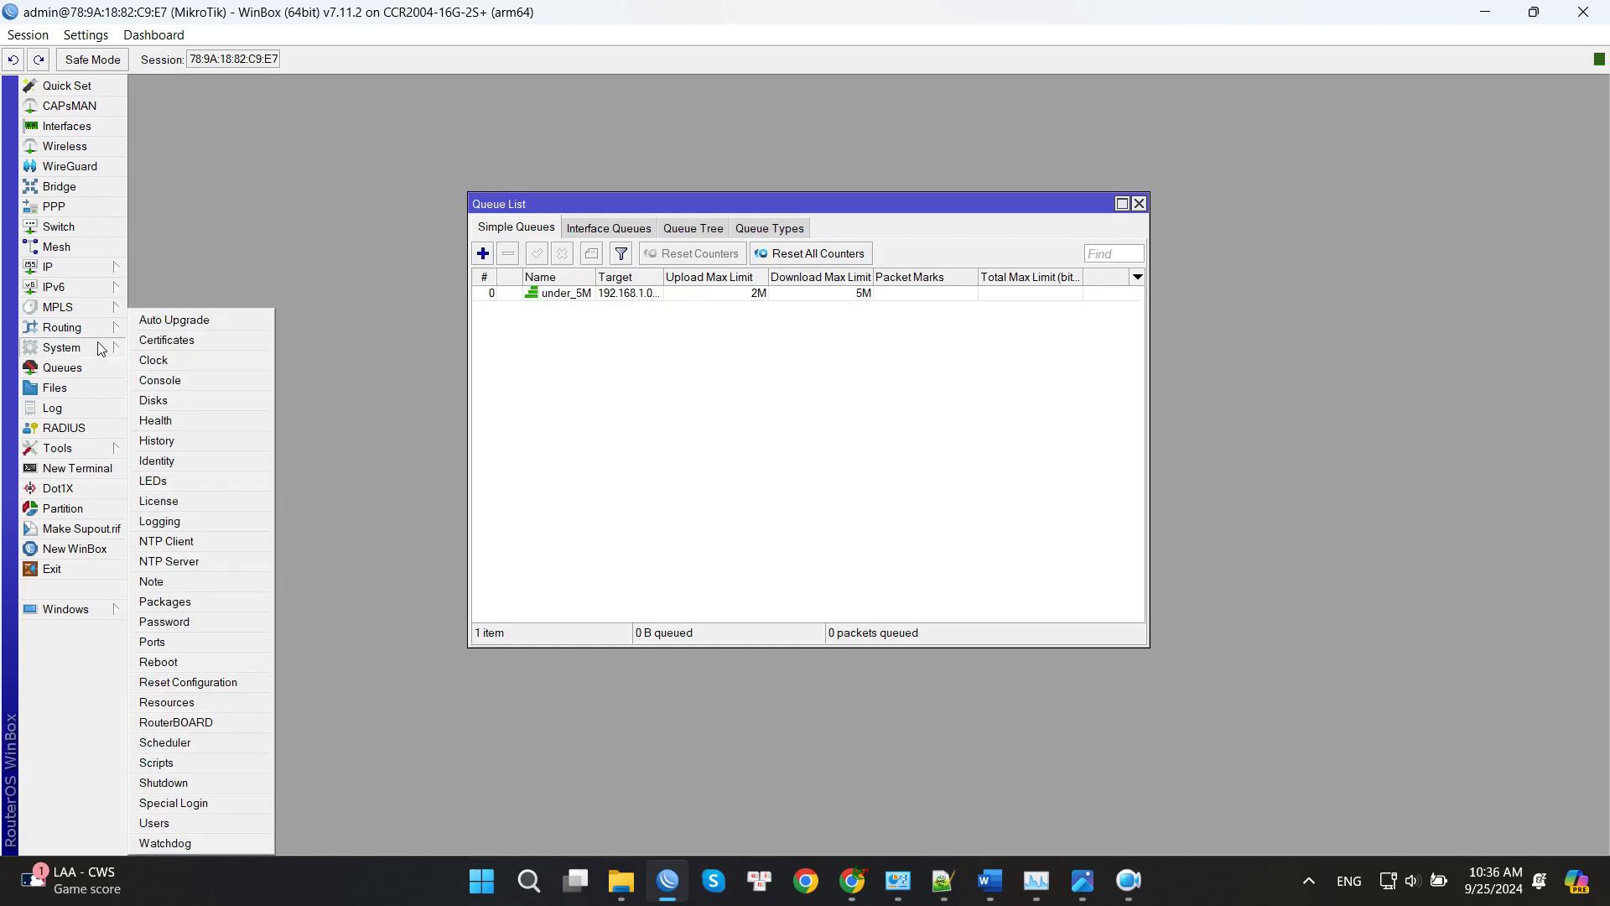
pyautogui.click(155, 360)
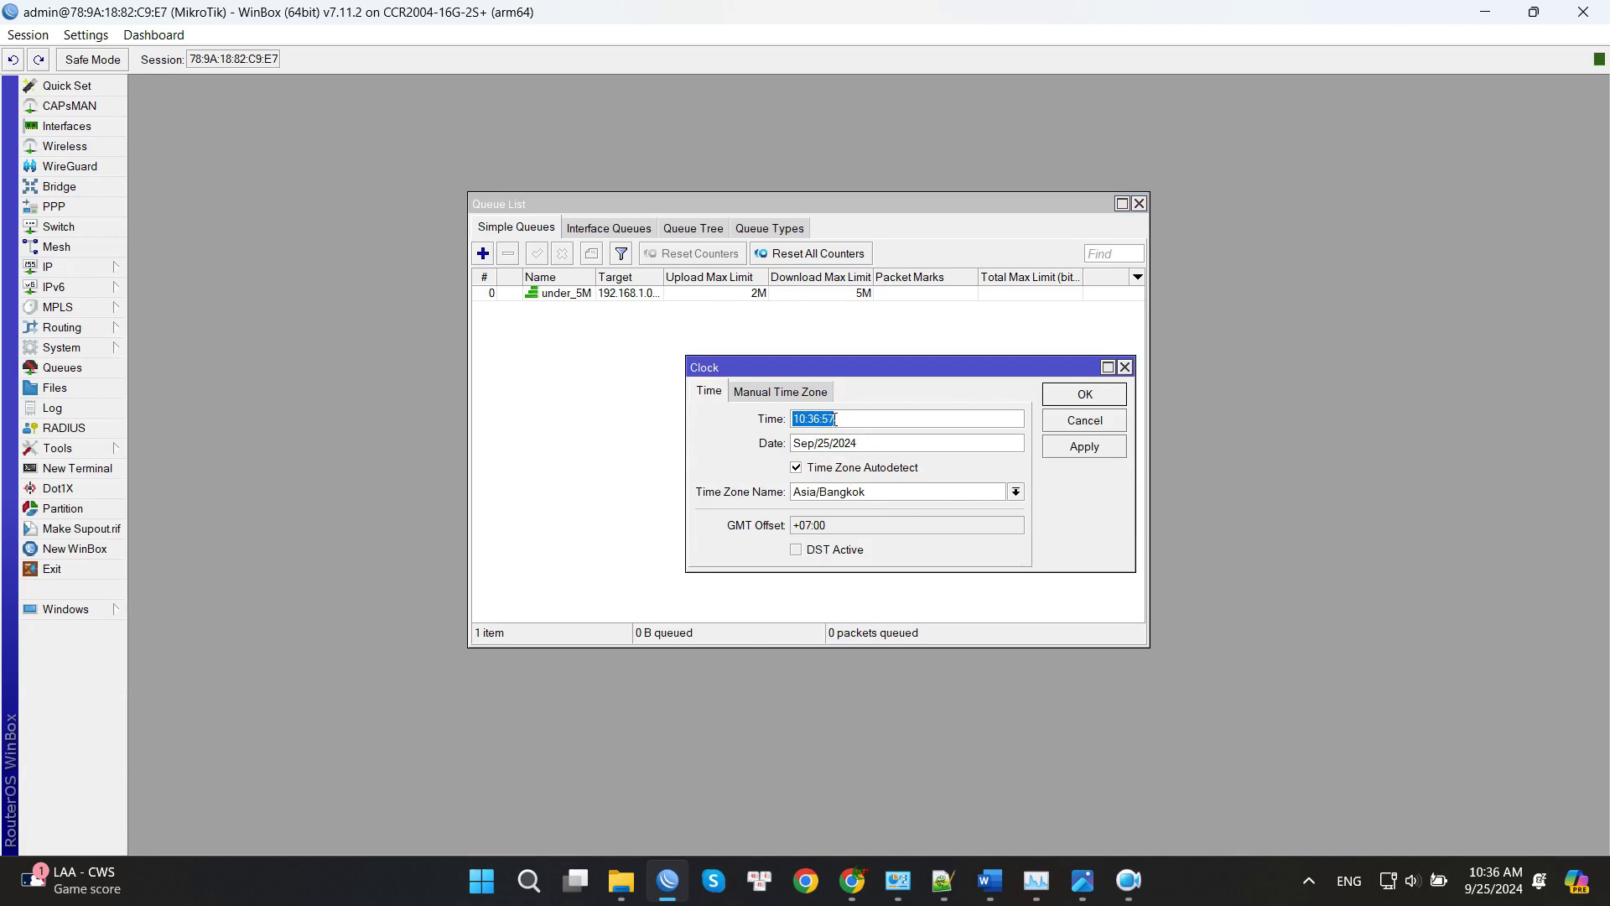
pyautogui.click(1124, 368)
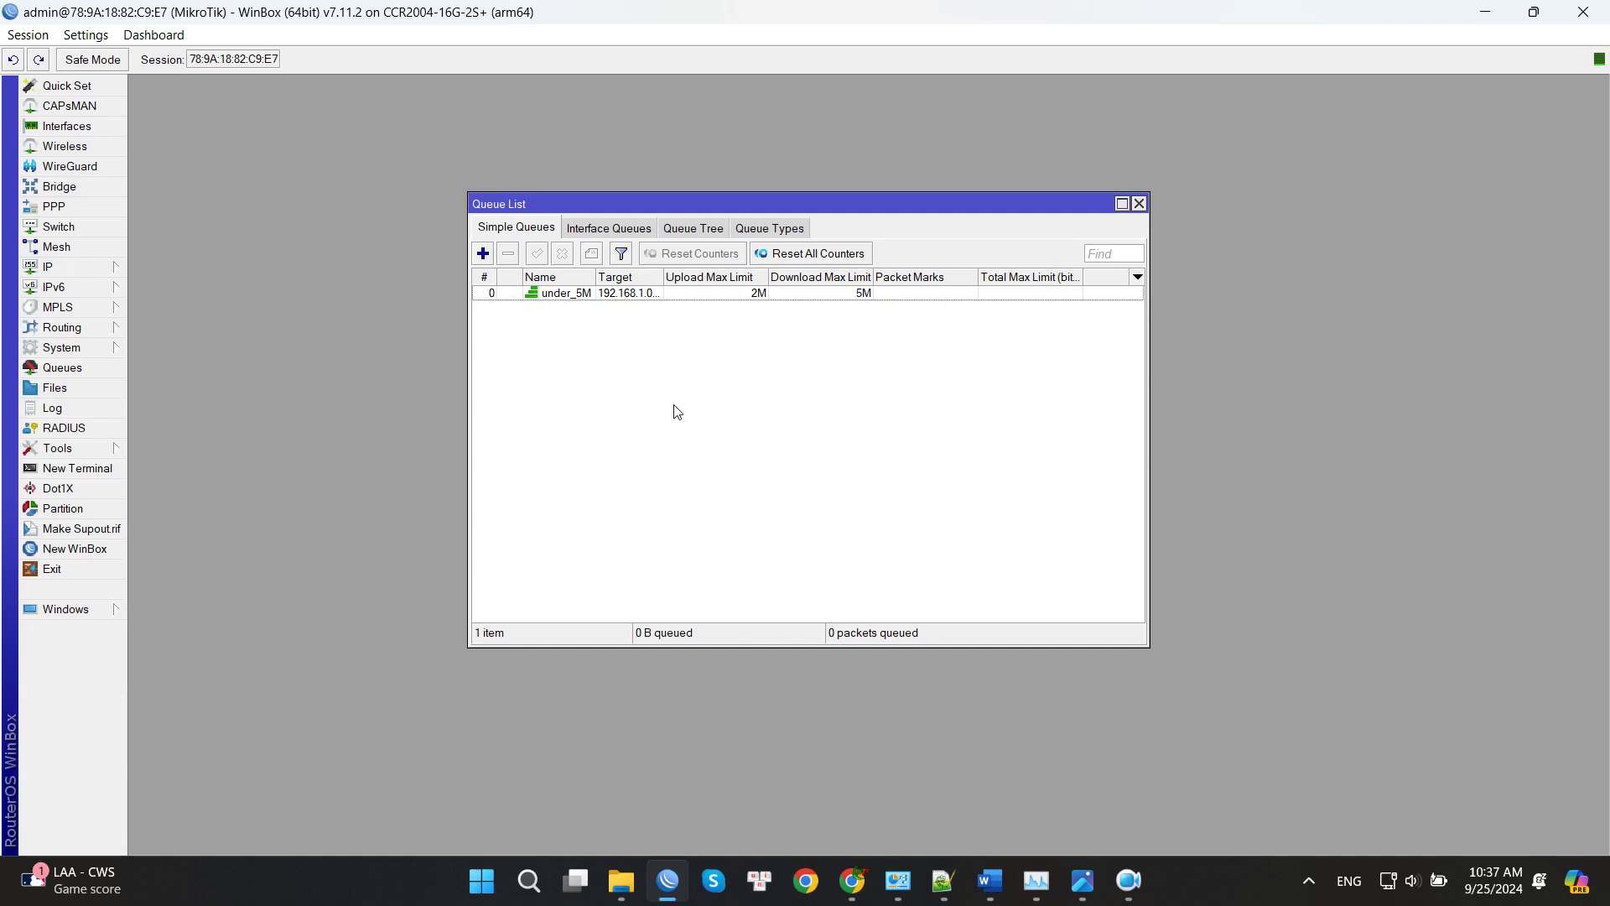
# - Disable the under_5M queue, switch to Chrome and measure the unrestricted download and upload speeds on speedtest.vn
pyautogui.click(563, 295)
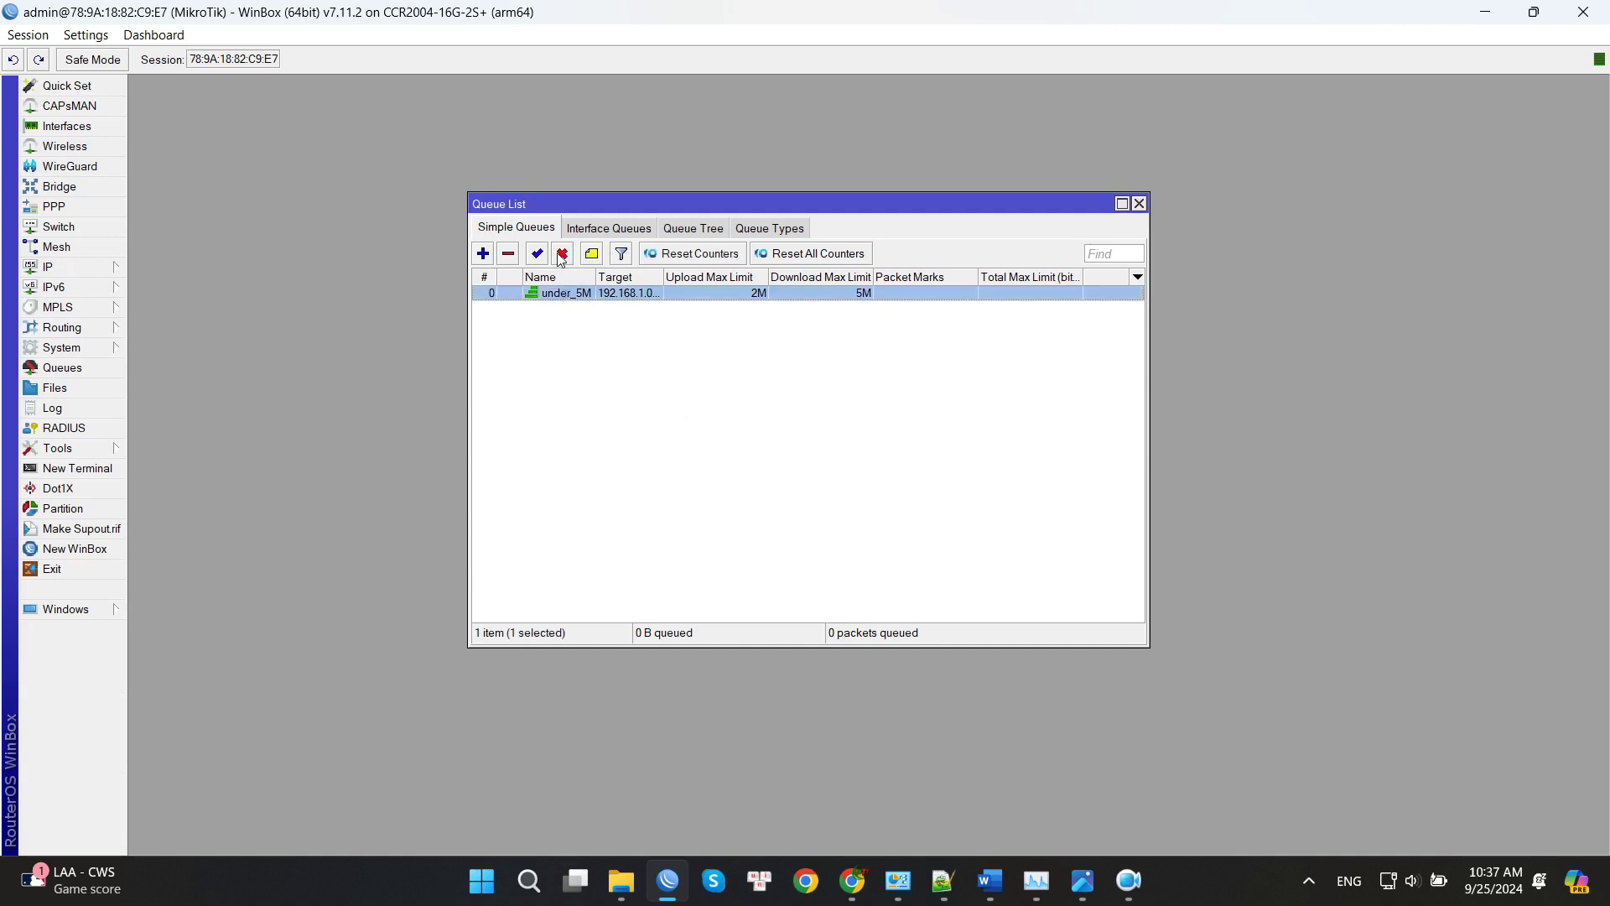
pyautogui.click(560, 255)
pyautogui.click(852, 878)
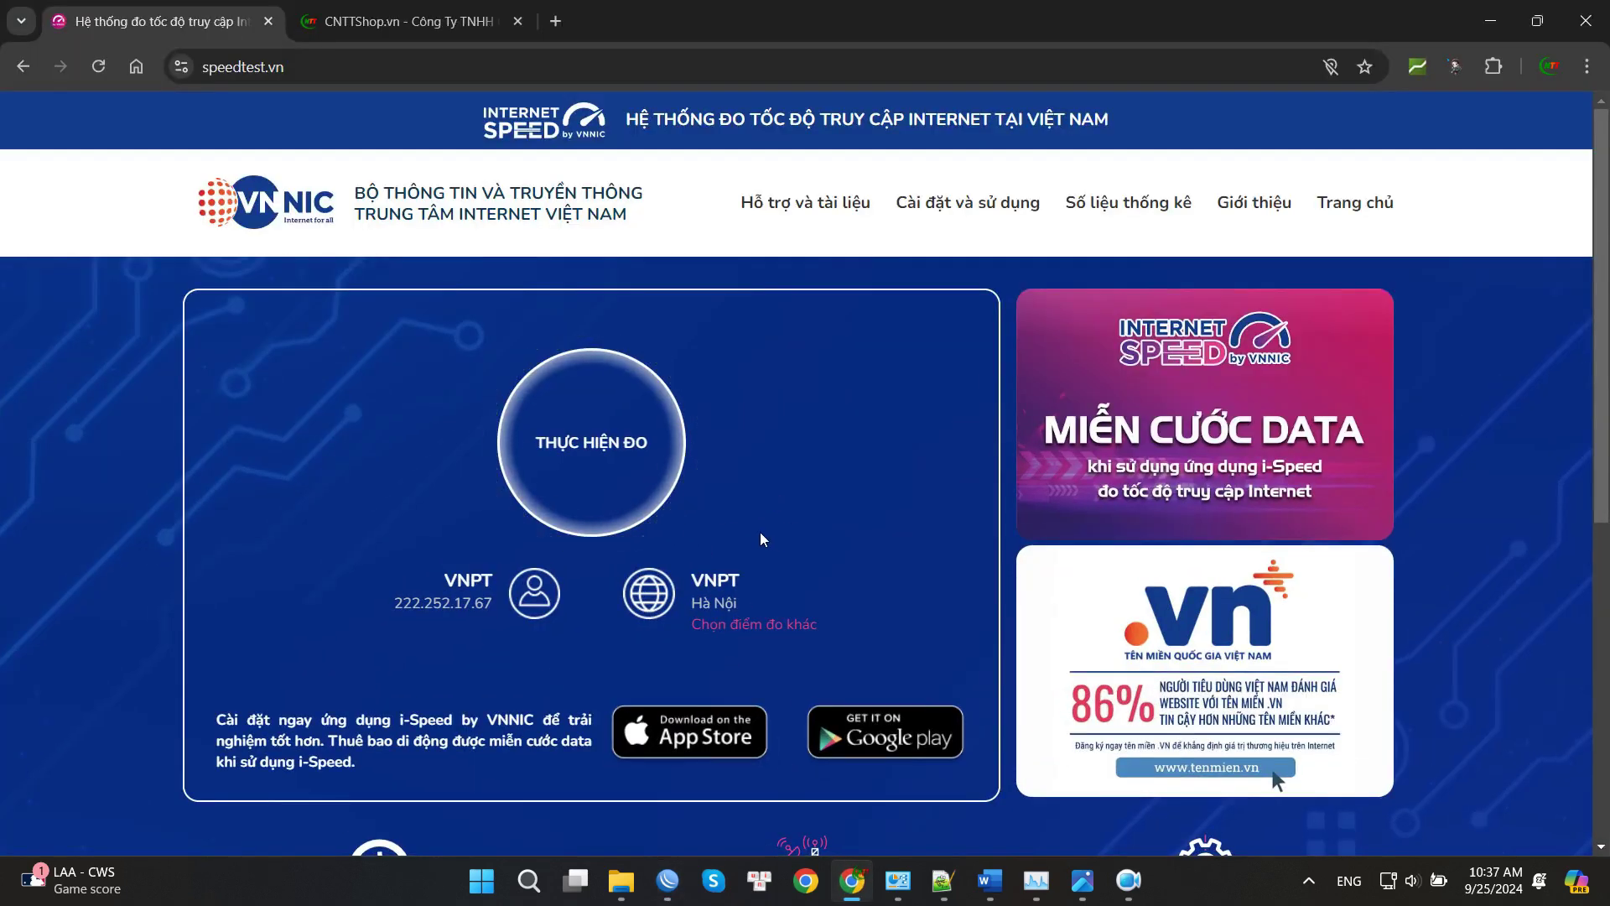
pyautogui.click(592, 480)
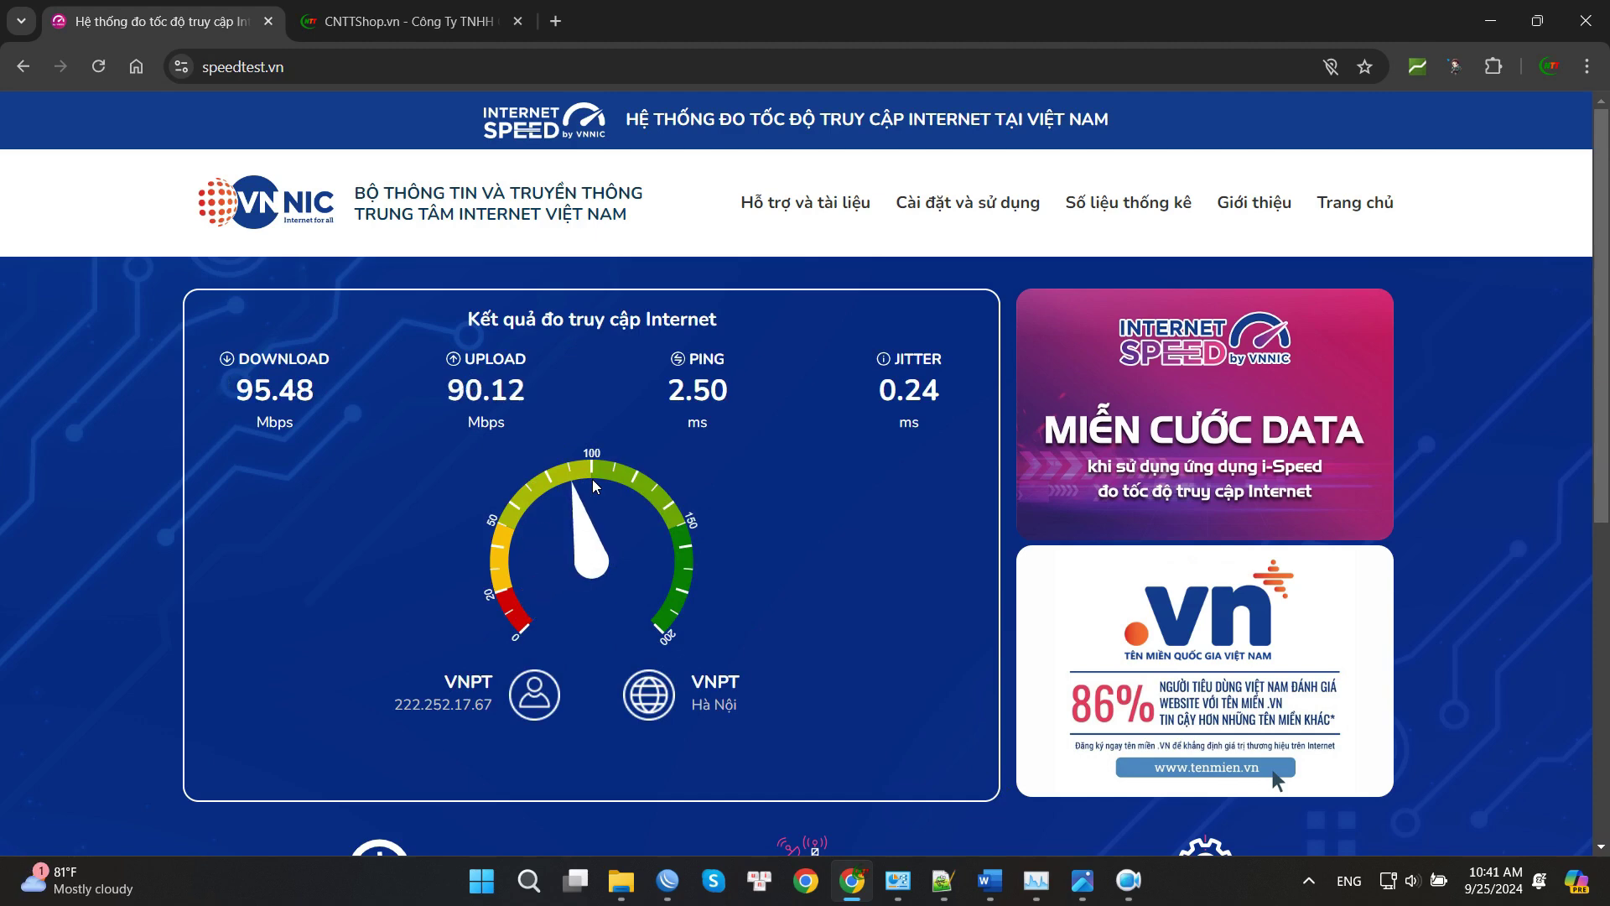
pyautogui.moveTo(260, 407)
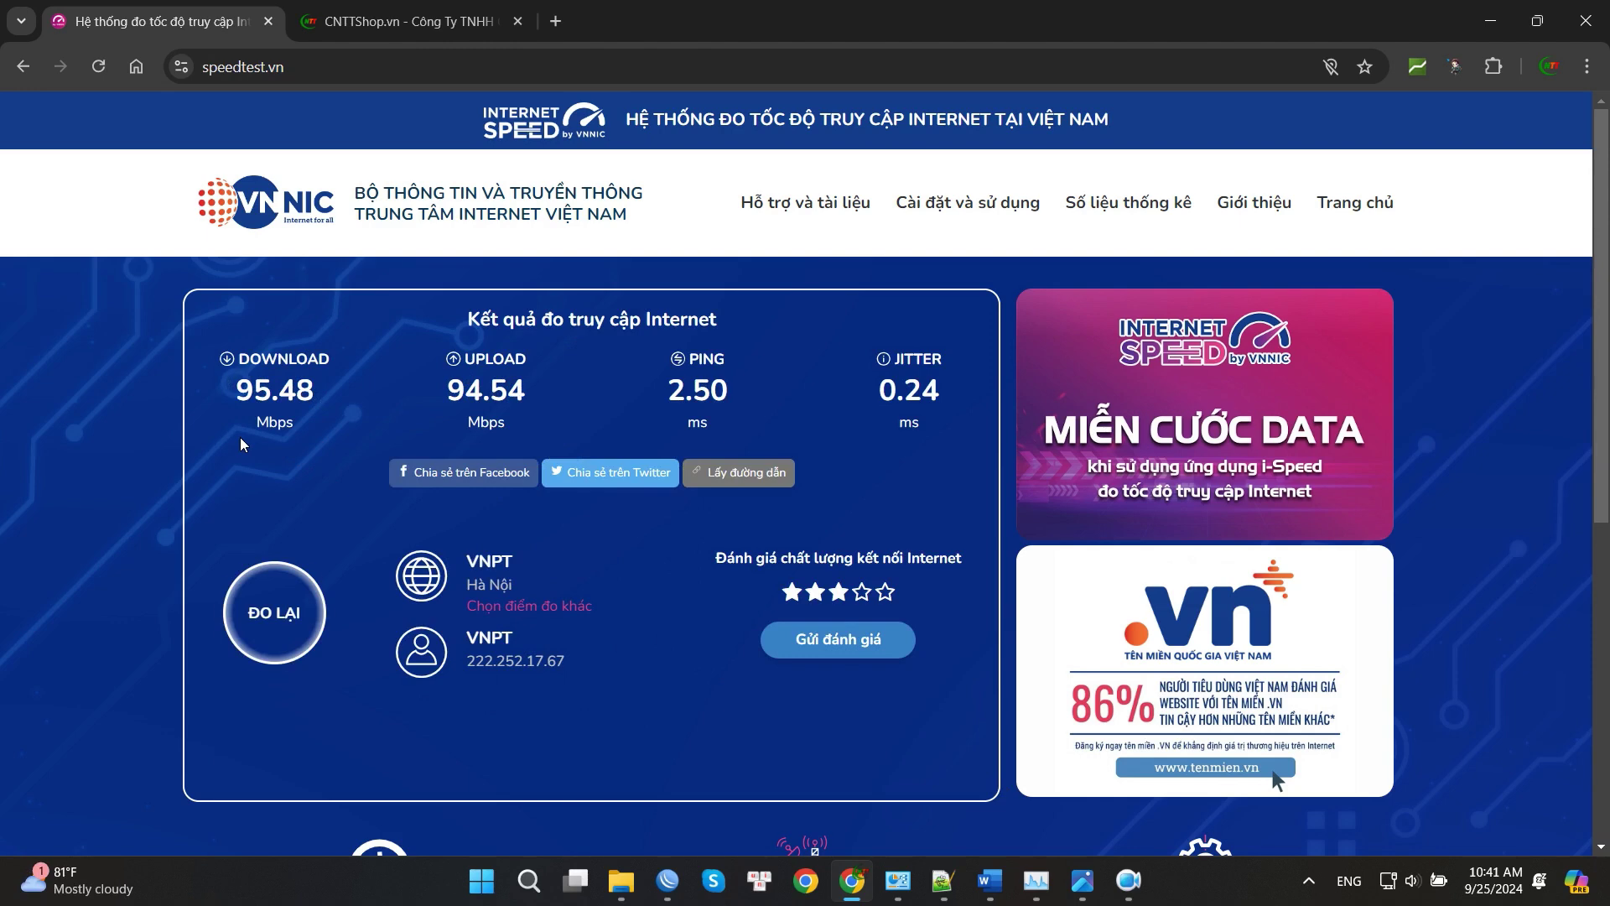
pyautogui.moveTo(233, 392); pyautogui.dragTo(538, 394)
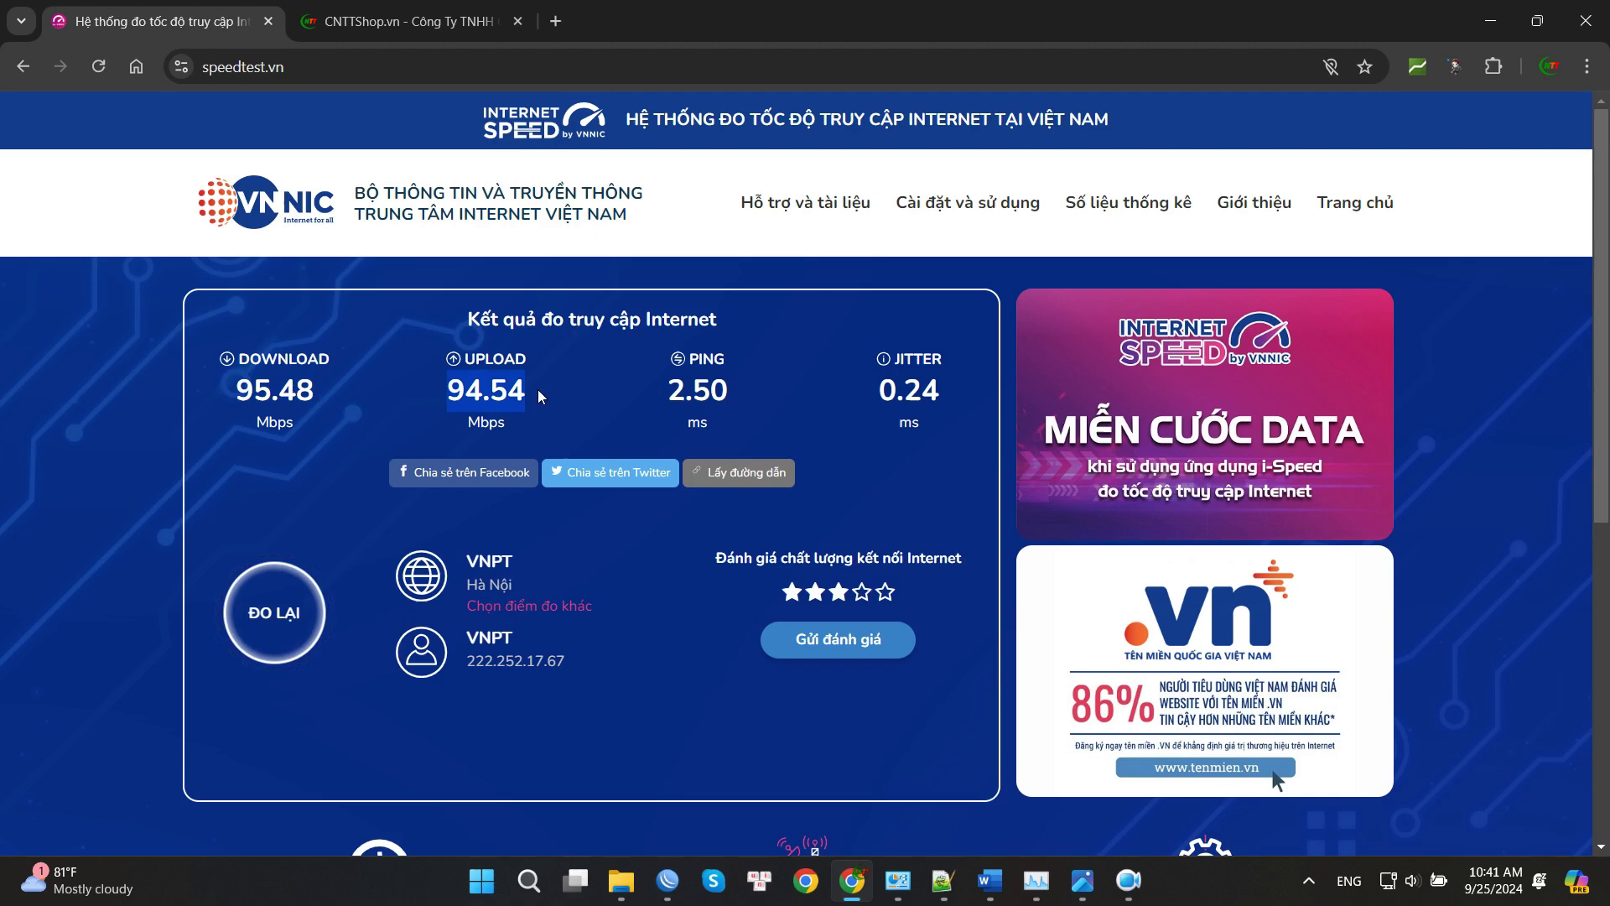
pyautogui.click(587, 386)
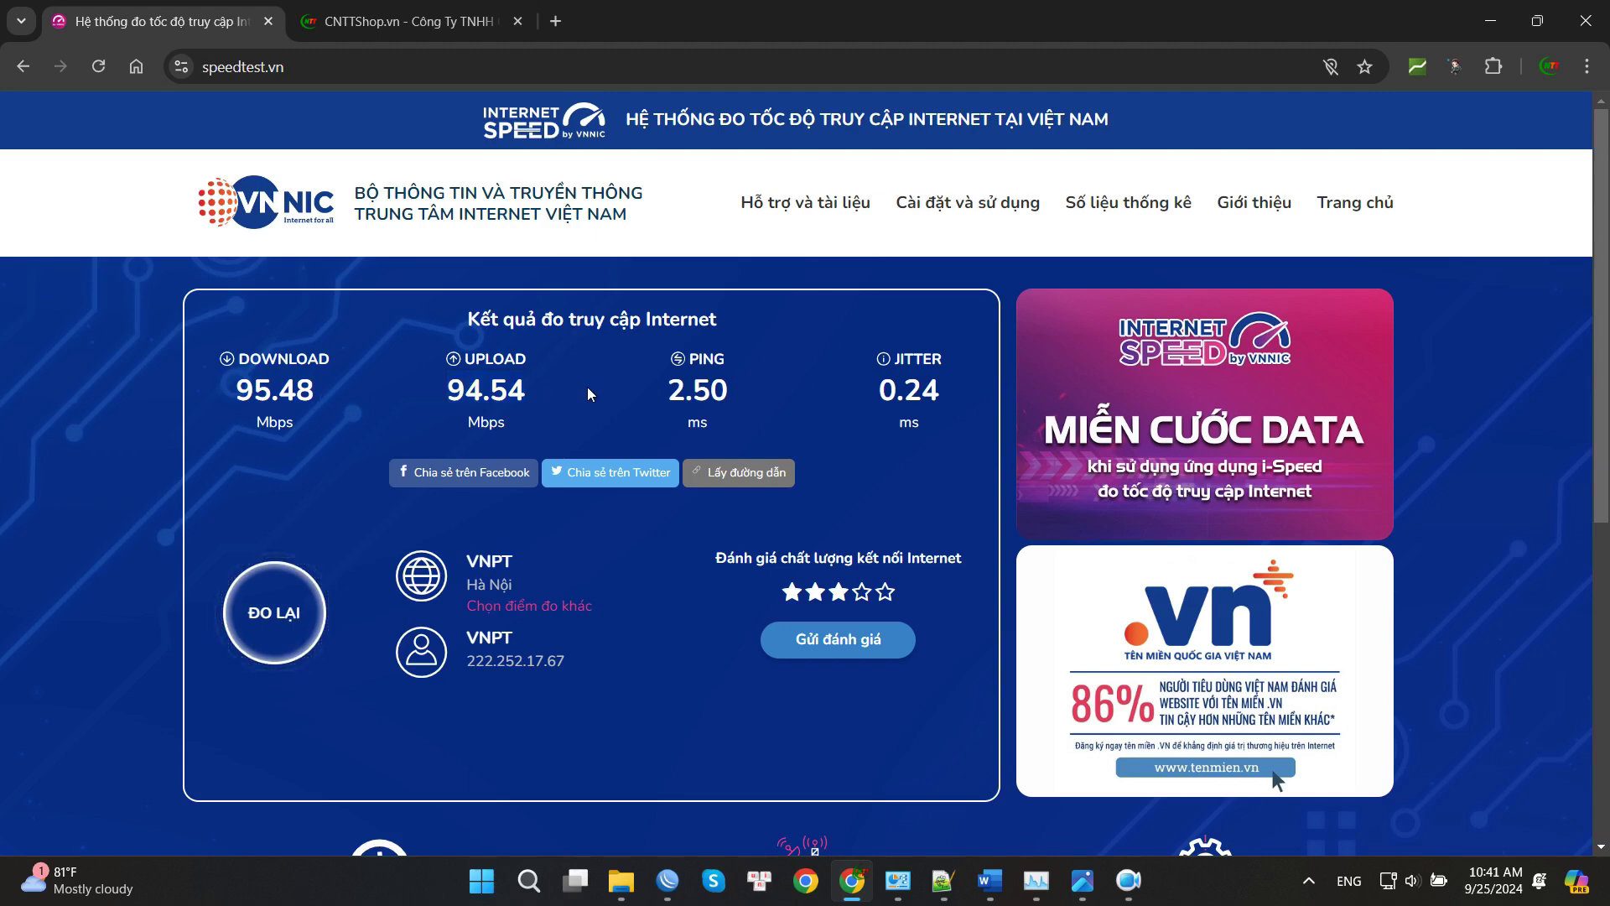
# - Re-enable the under_5M queue in WinBox and rerun the speed test on speedtest.vn in Chrome
pyautogui.click(669, 877)
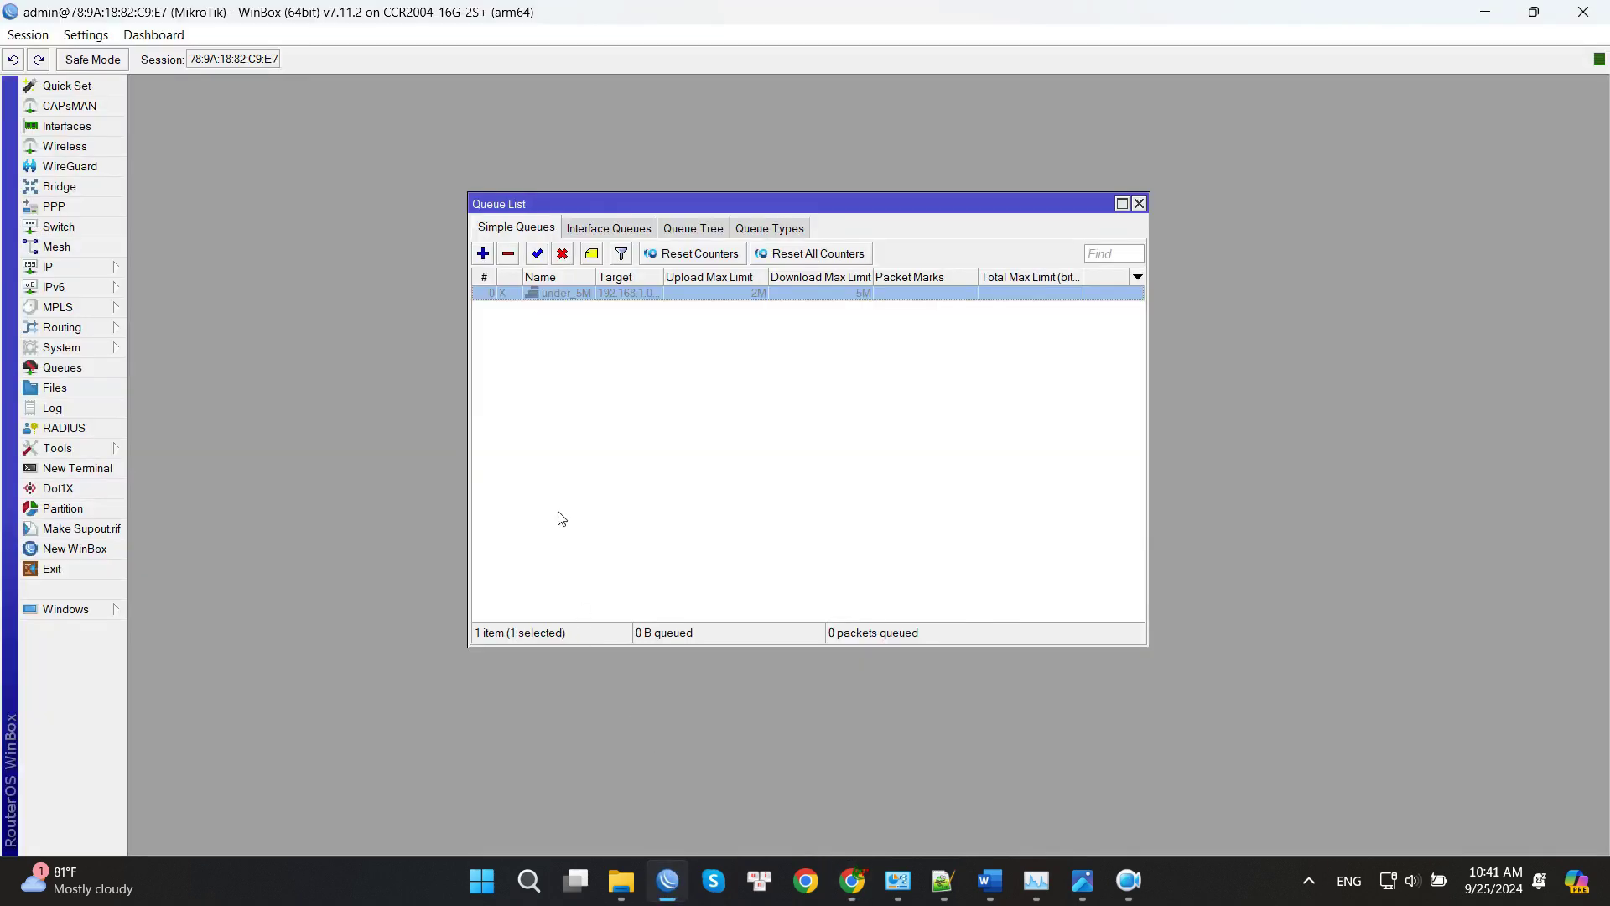
pyautogui.click(536, 253)
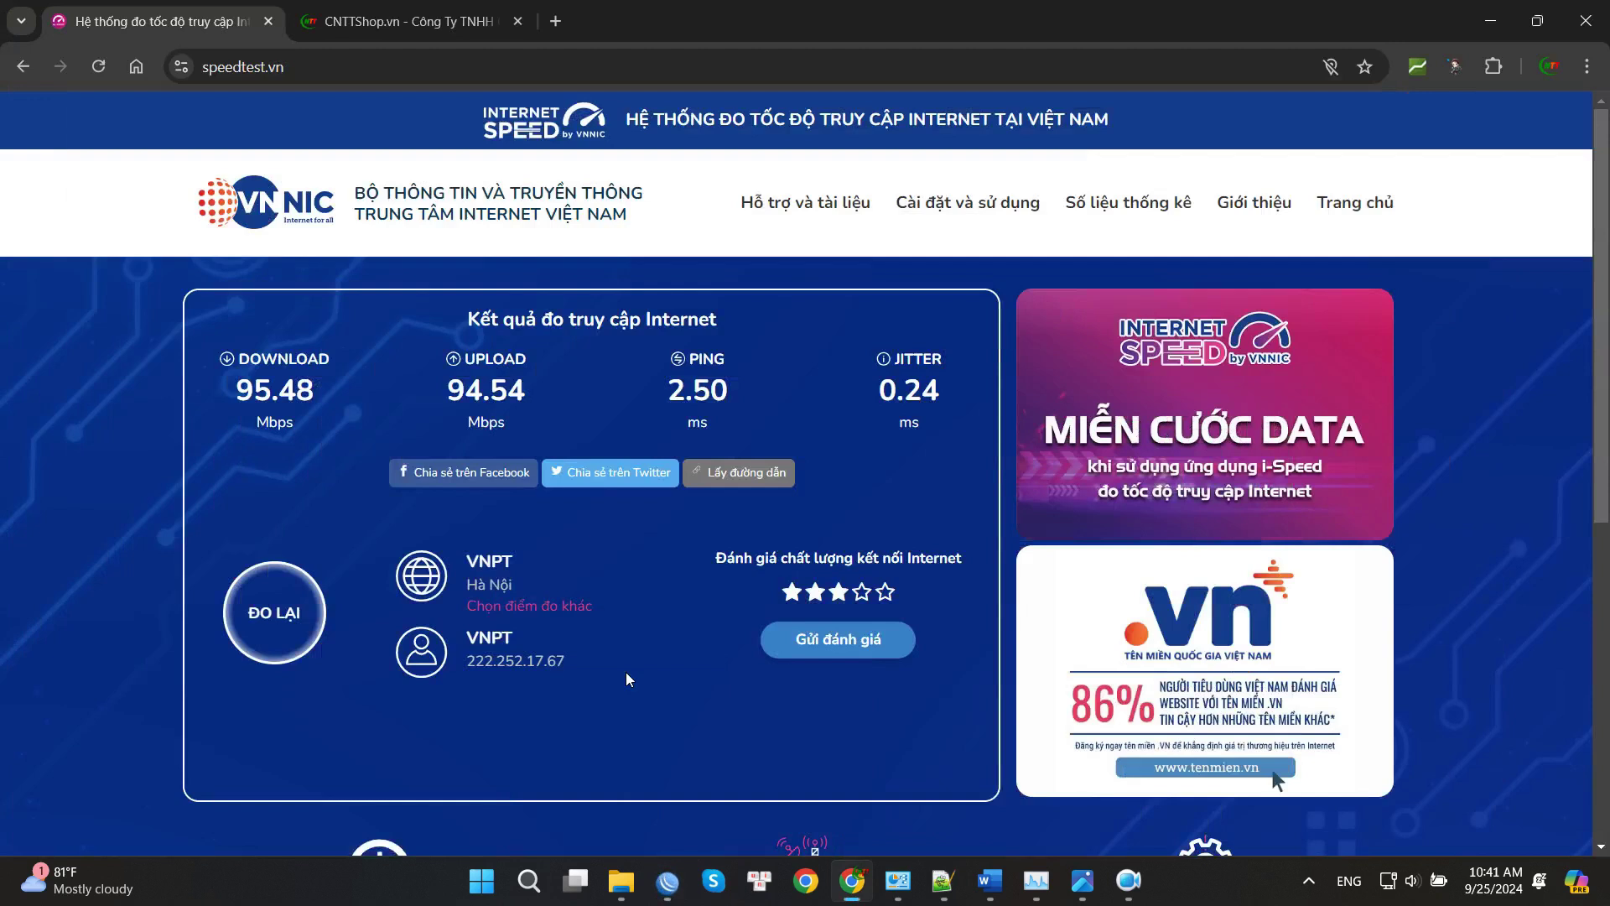
pyautogui.click(275, 613)
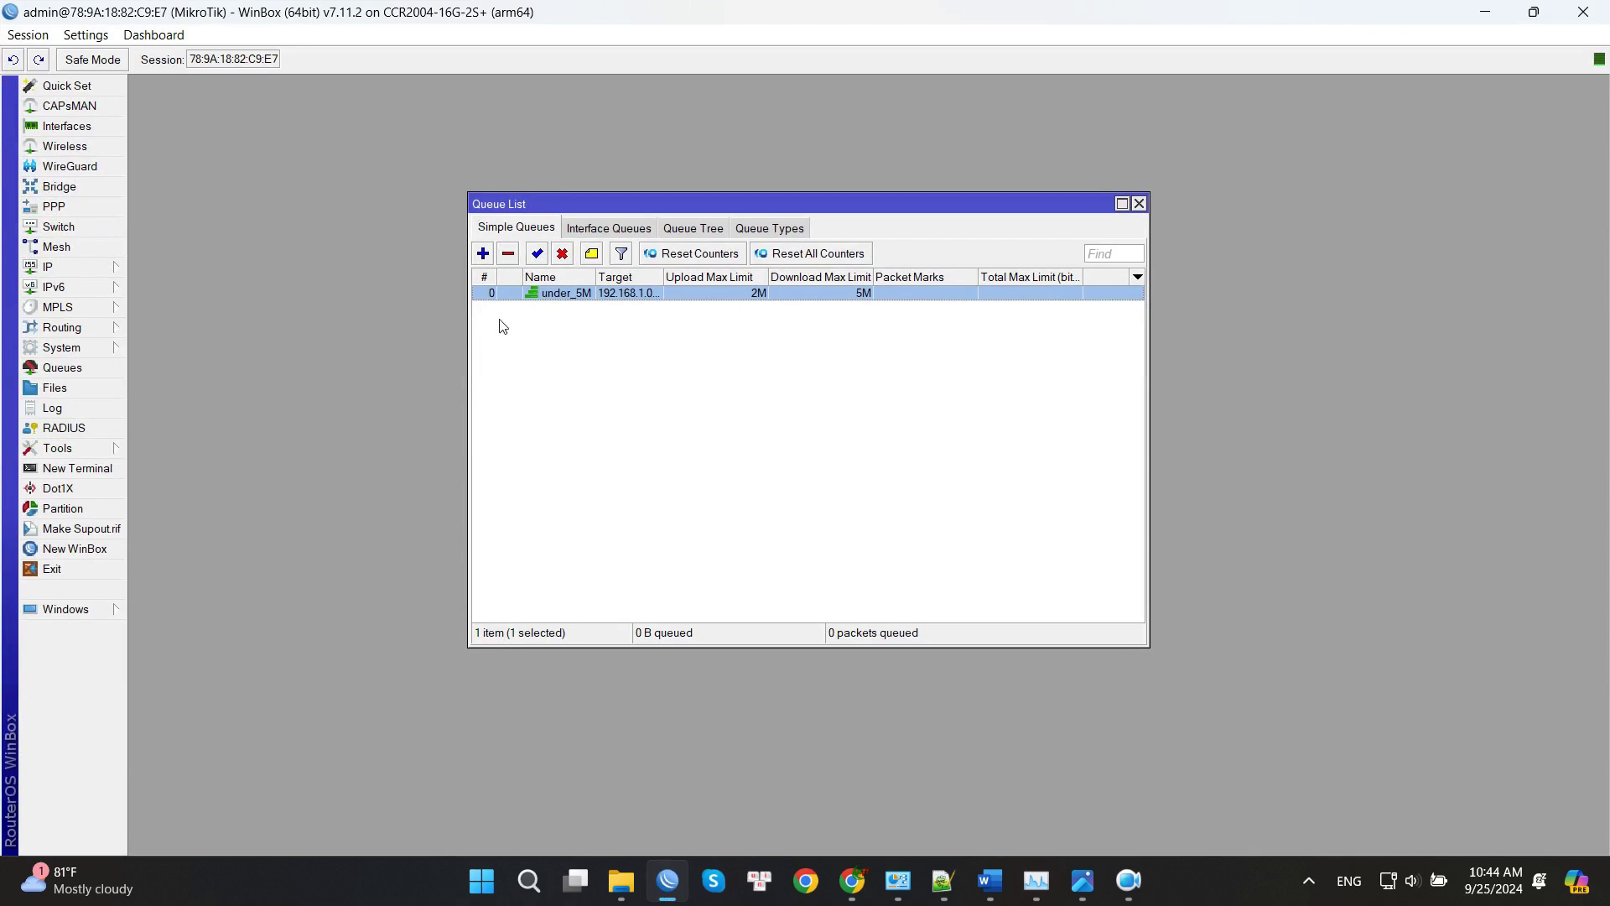
# - Set the under_5M queue's burst limit to 10M for upload and 15M for download
pyautogui.doubleClick(549, 298)
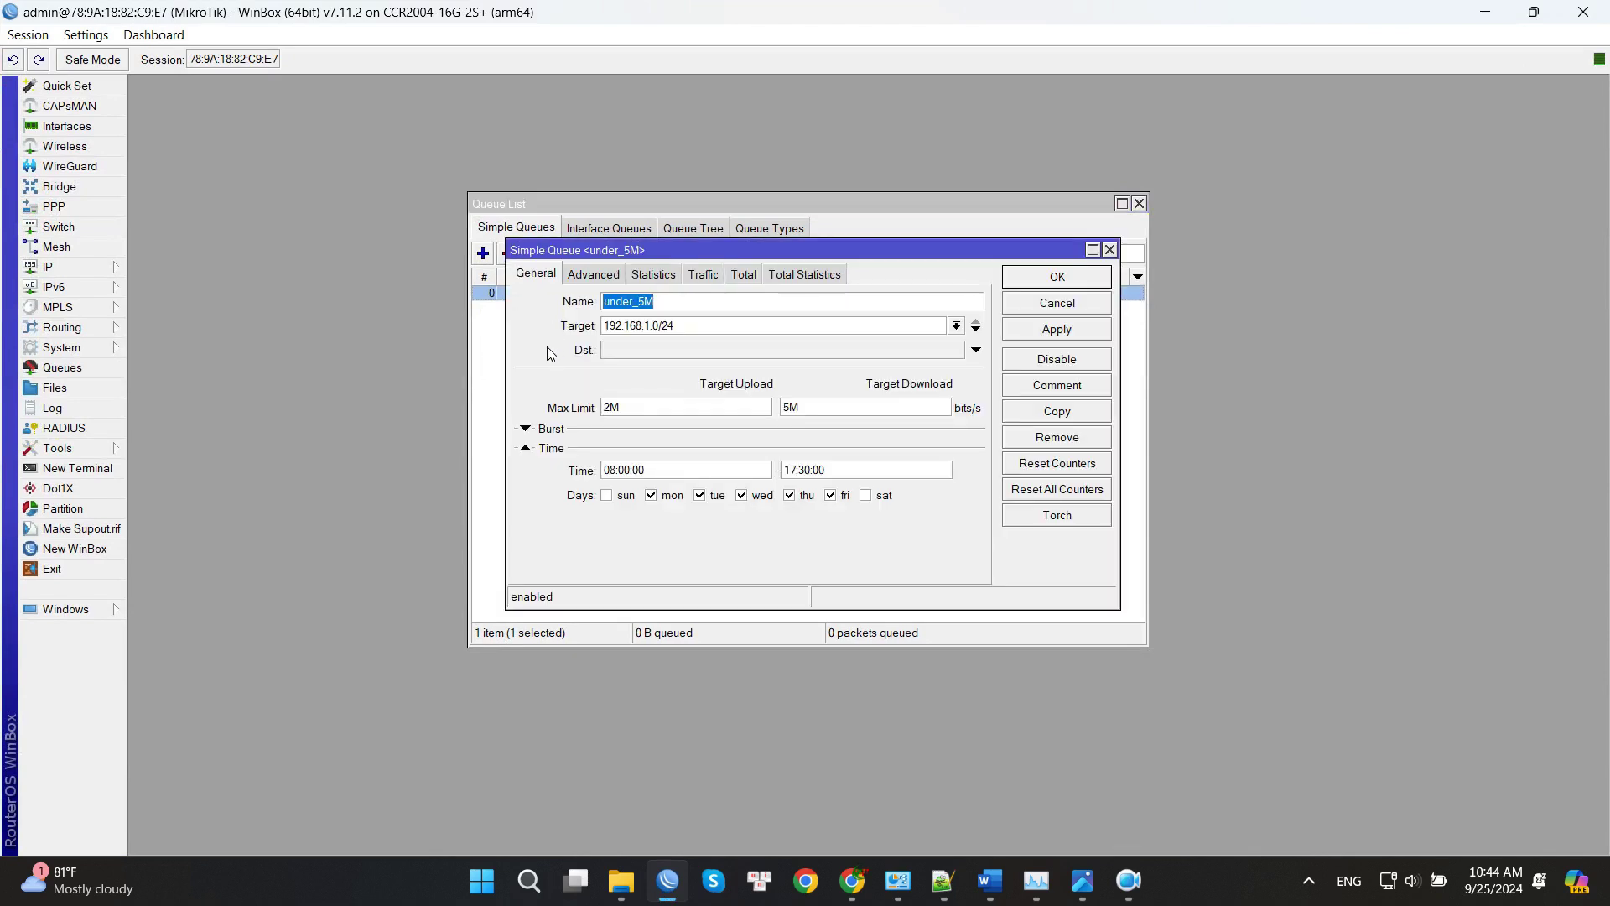
pyautogui.click(535, 430)
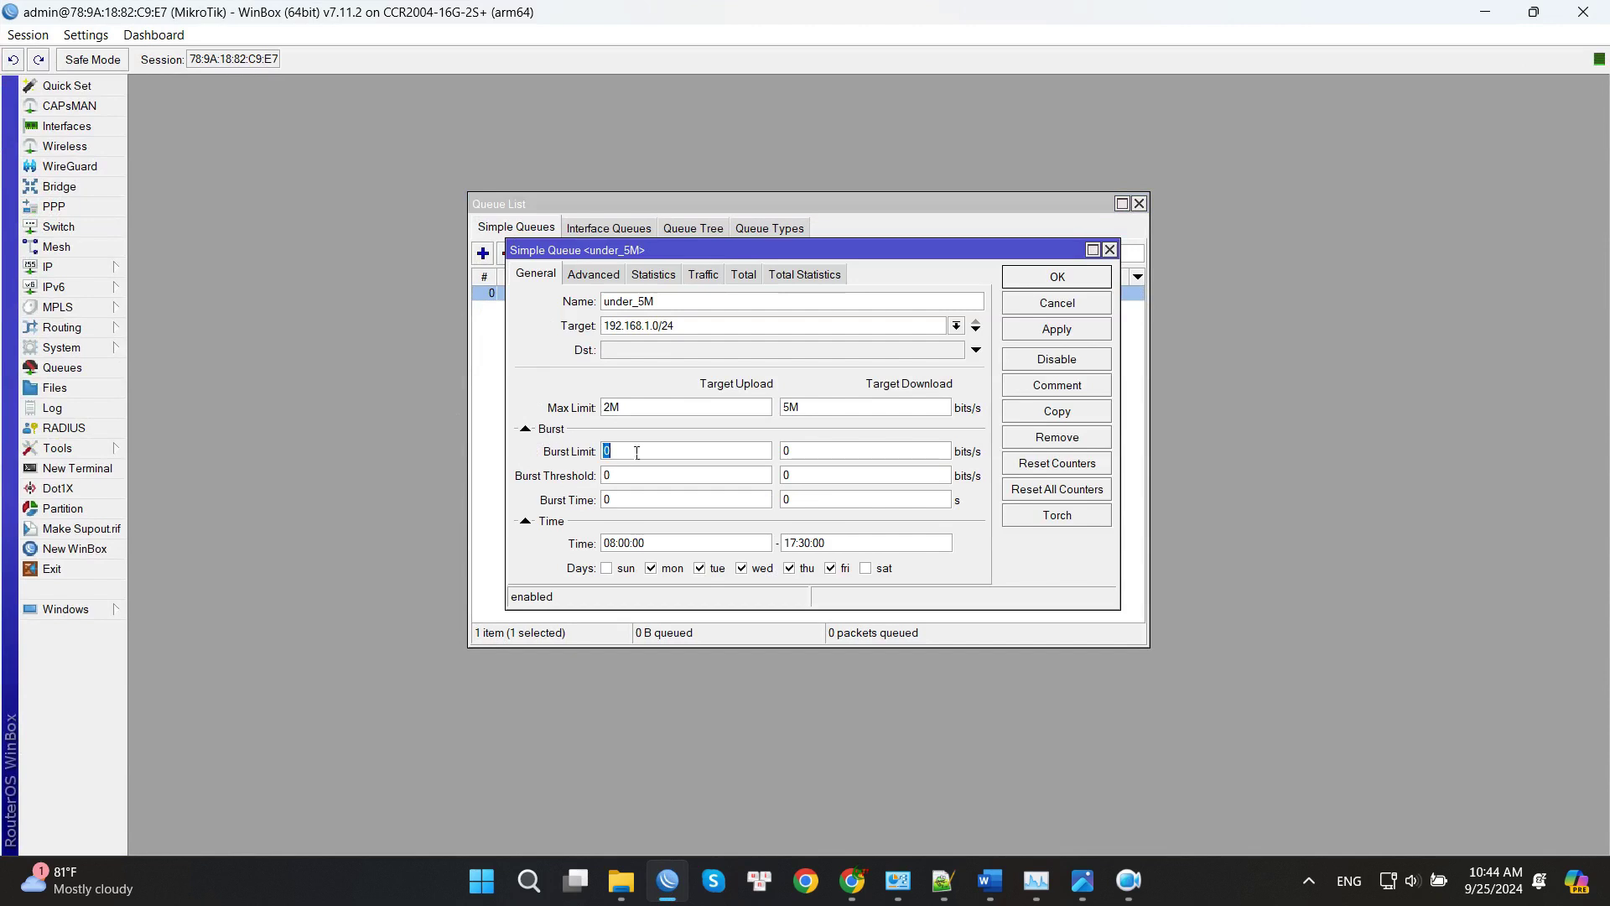
pyautogui.write('10M')
pyautogui.click(784, 454)
pyautogui.write('15M')
# - Set the queue's burst threshold to 1M for upload and 4M for download
pyautogui.doubleClick(634, 486)
pyautogui.write('1M')
pyautogui.doubleClick(810, 485)
pyautogui.write('4M')
# - Set the burst time to 8 seconds for both upload and download, and save the queue
pyautogui.doubleClick(629, 509)
pyautogui.write('8')
pyautogui.doubleClick(820, 504)
pyautogui.write('8')
pyautogui.click(1070, 280)
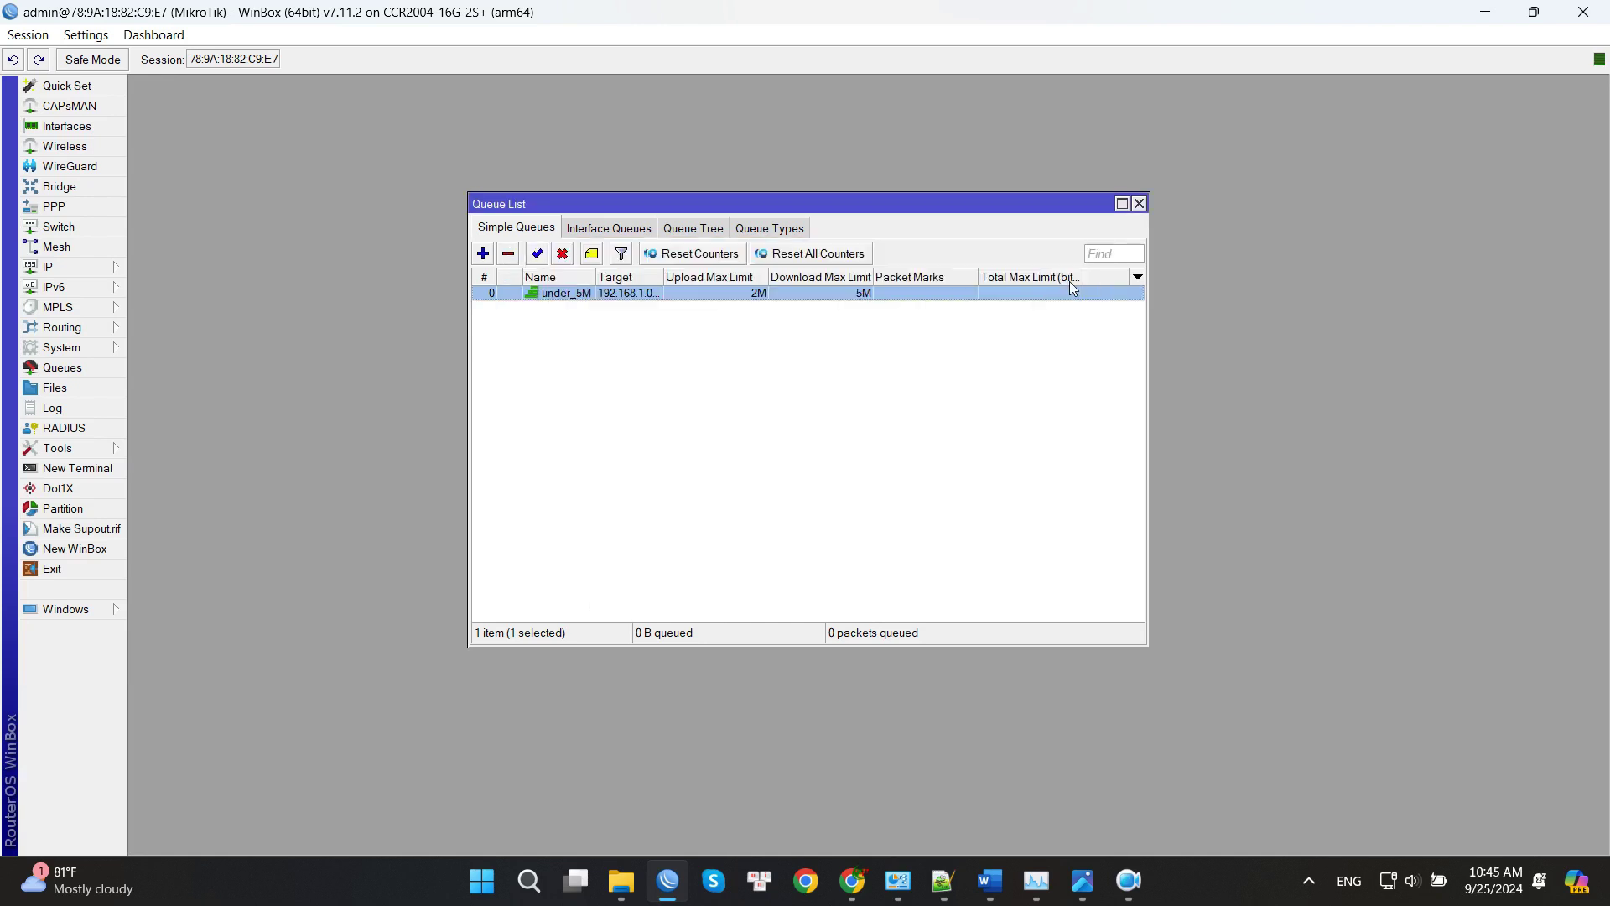
# - Repeat the speed test on speedtest.vn in Chrome with burst configured, and return to WinBox
pyautogui.click(668, 880)
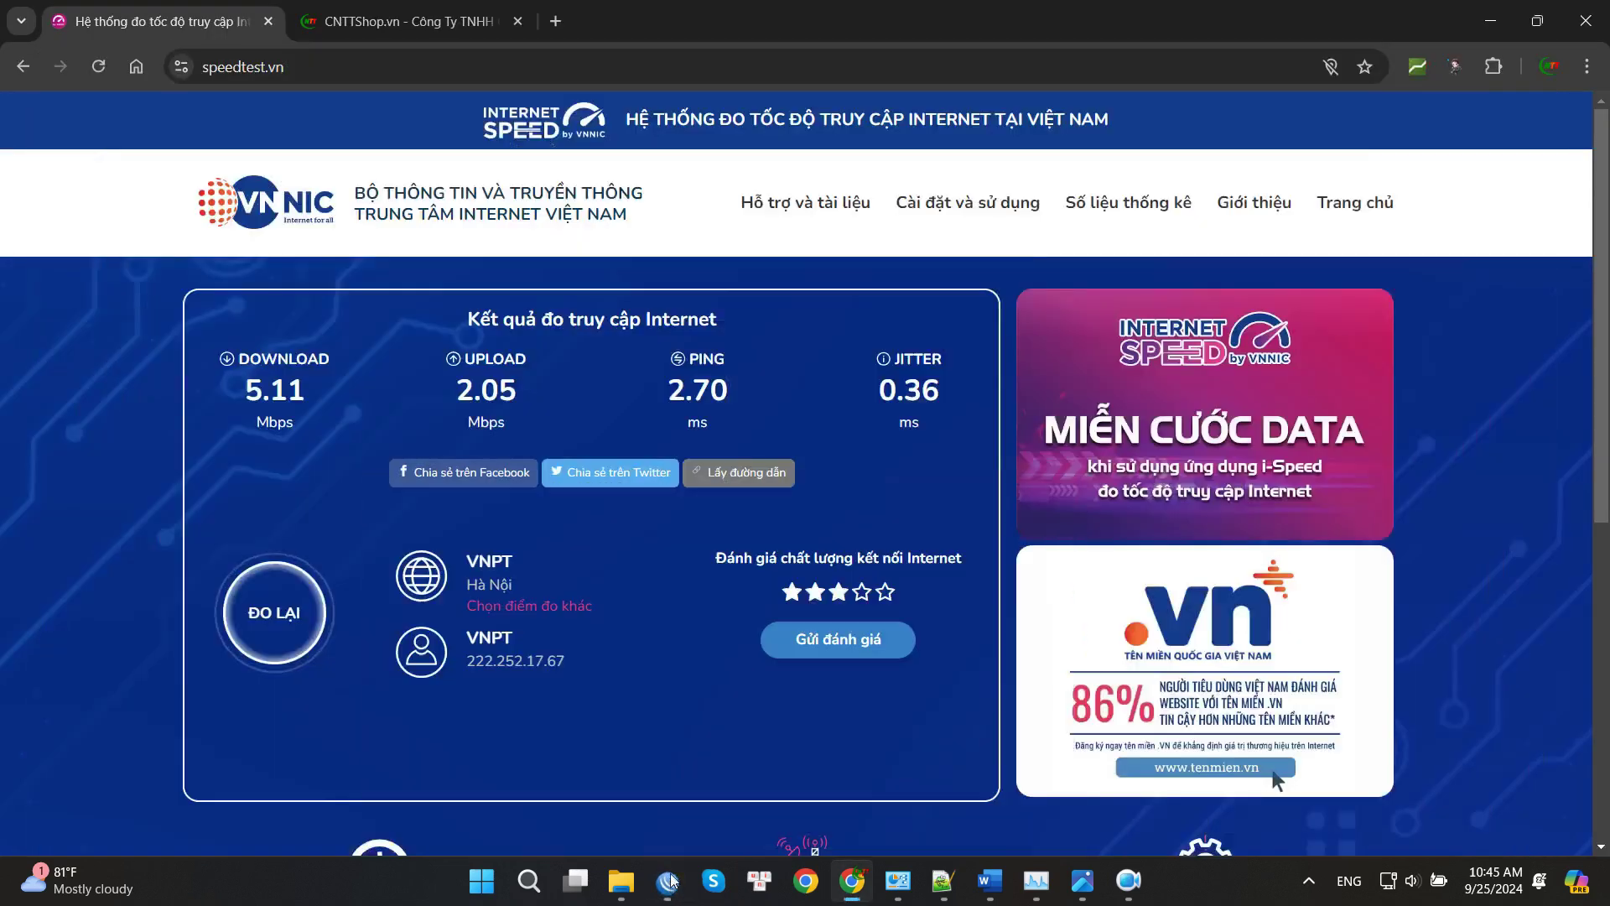
pyautogui.click(286, 621)
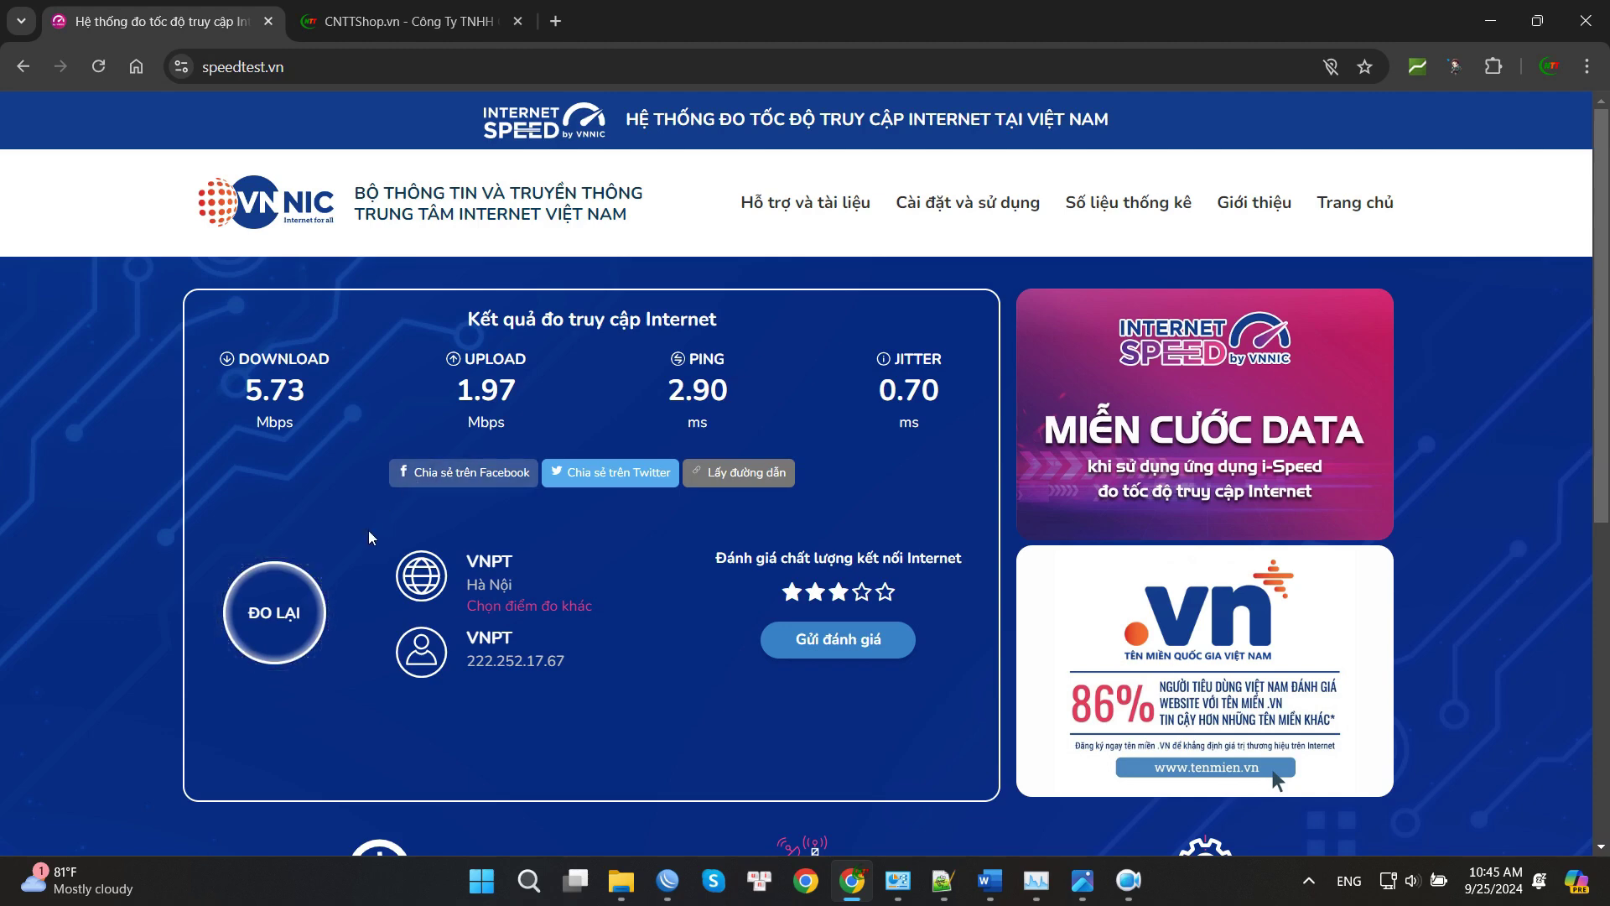
pyautogui.click(667, 881)
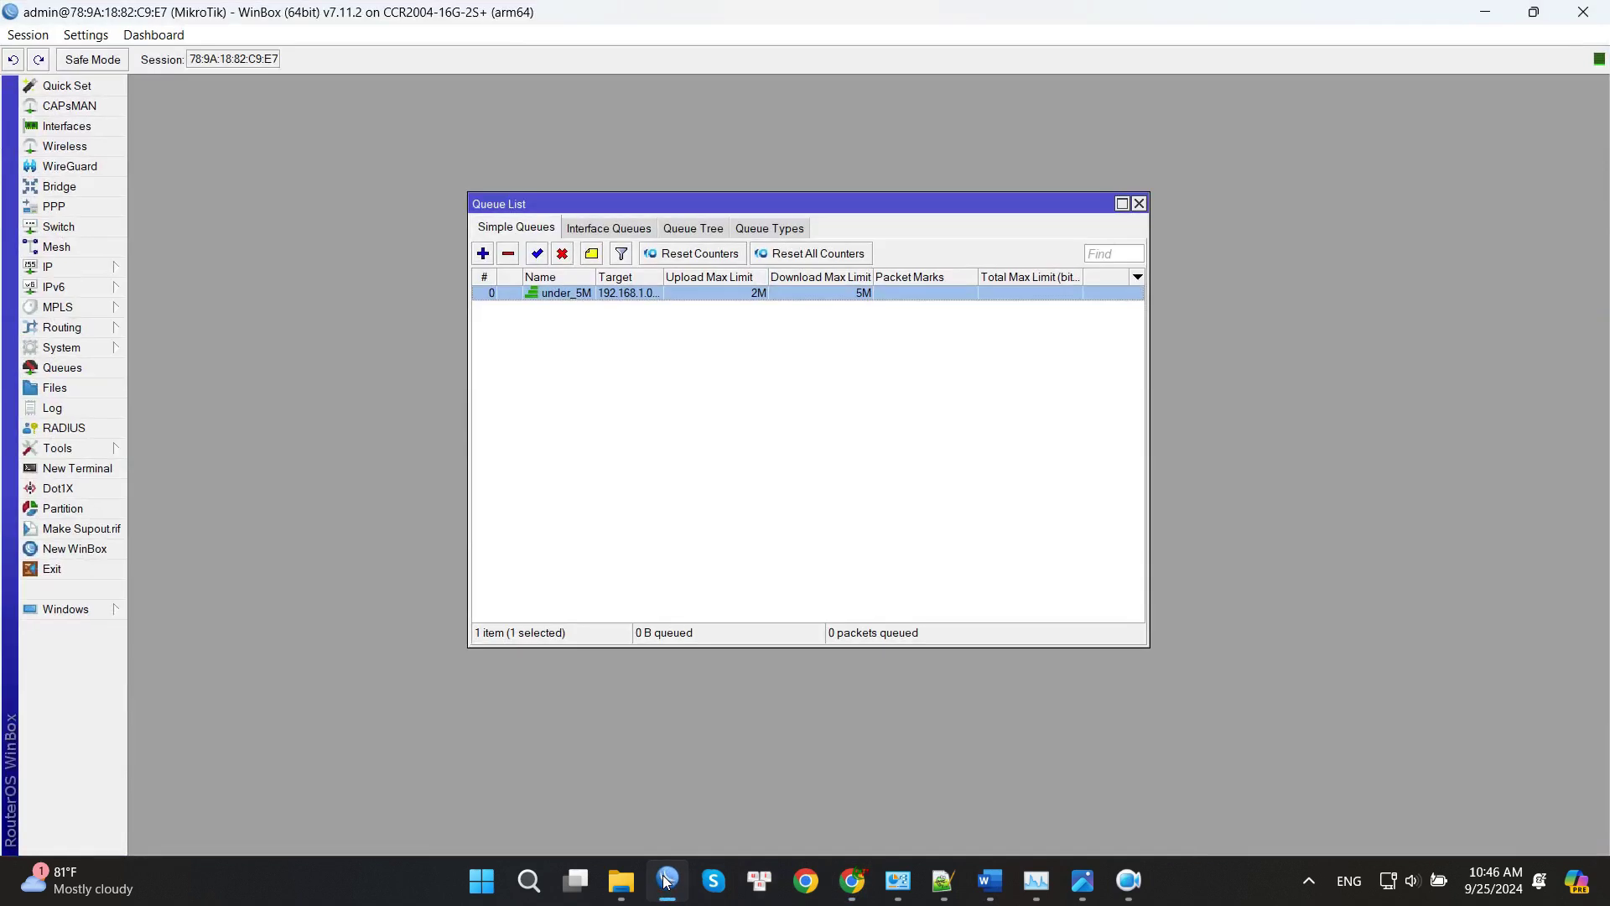